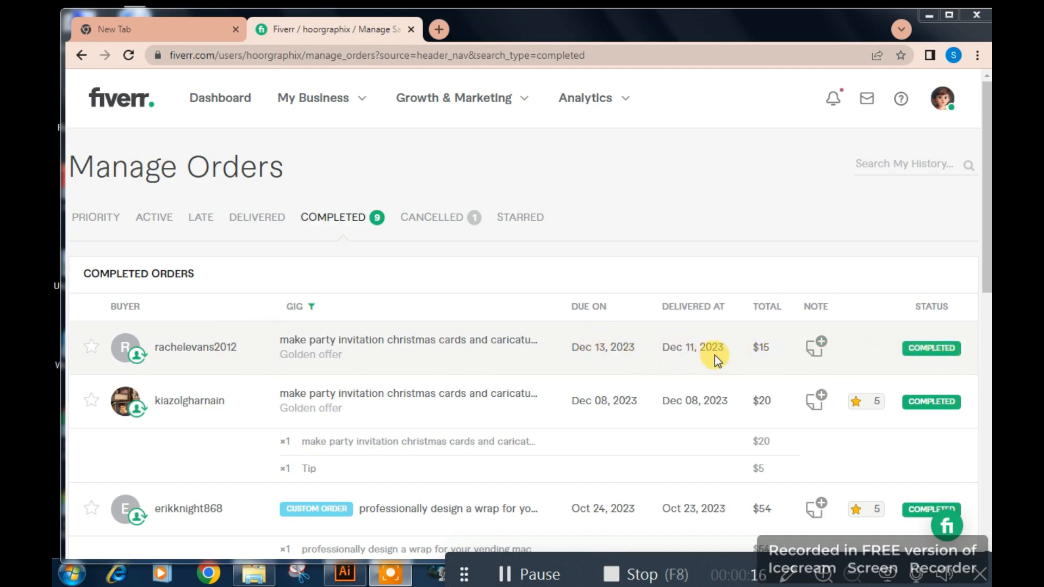
- Open the completed party invitation order delivered on Dec 11, 2023, and dismiss the Stock Media introduction
left_click(379, 342)
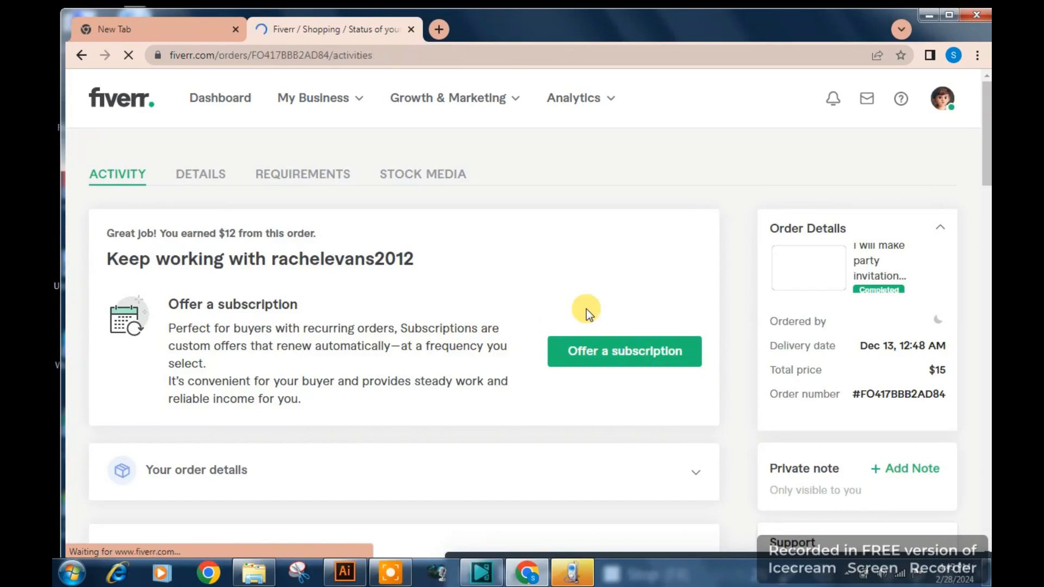
scroll(645, 309, "down", 5)
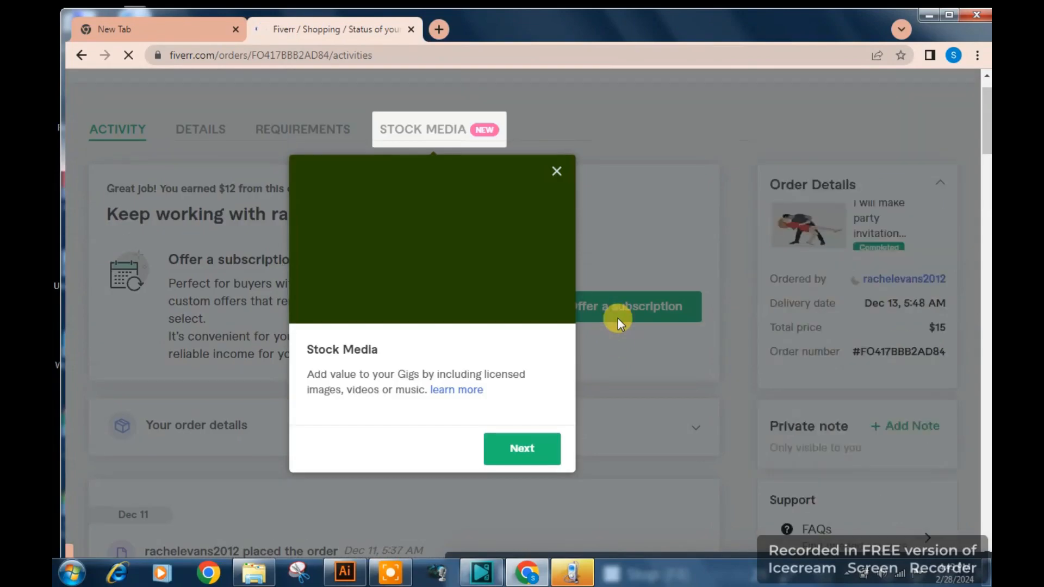
left_click(555, 171)
scroll(356, 342, "down", 4)
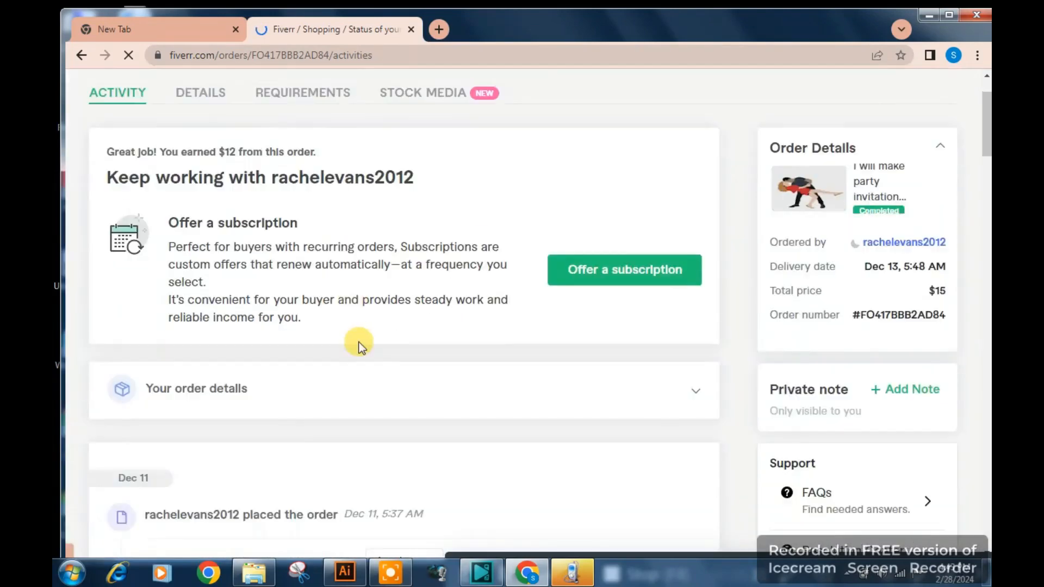
- Review the order's message history from the buyer's design request and attachment down to Delivery #1
scroll(359, 346, "down", 9)
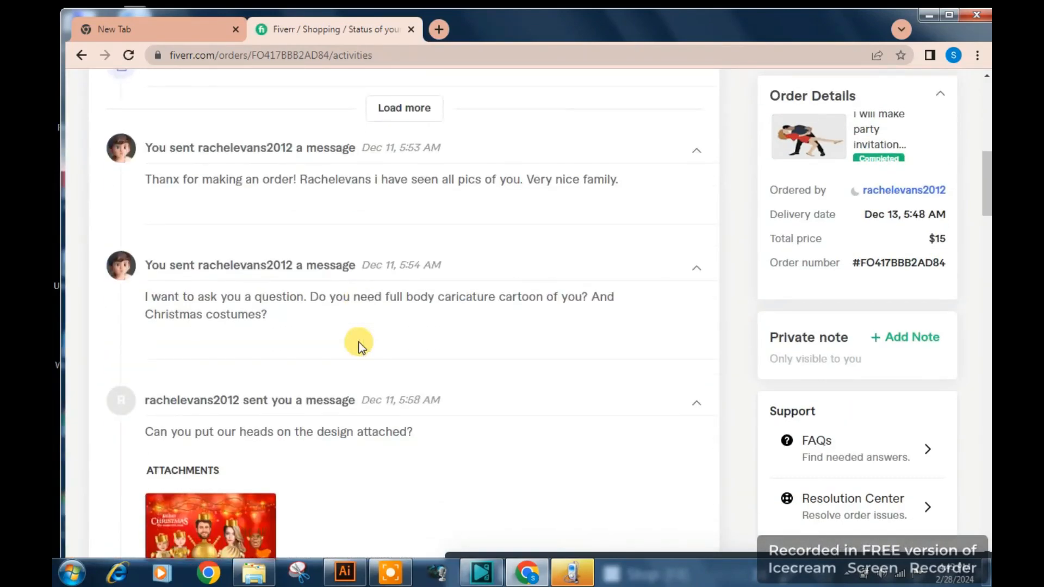
scroll(358, 345, "down", 2)
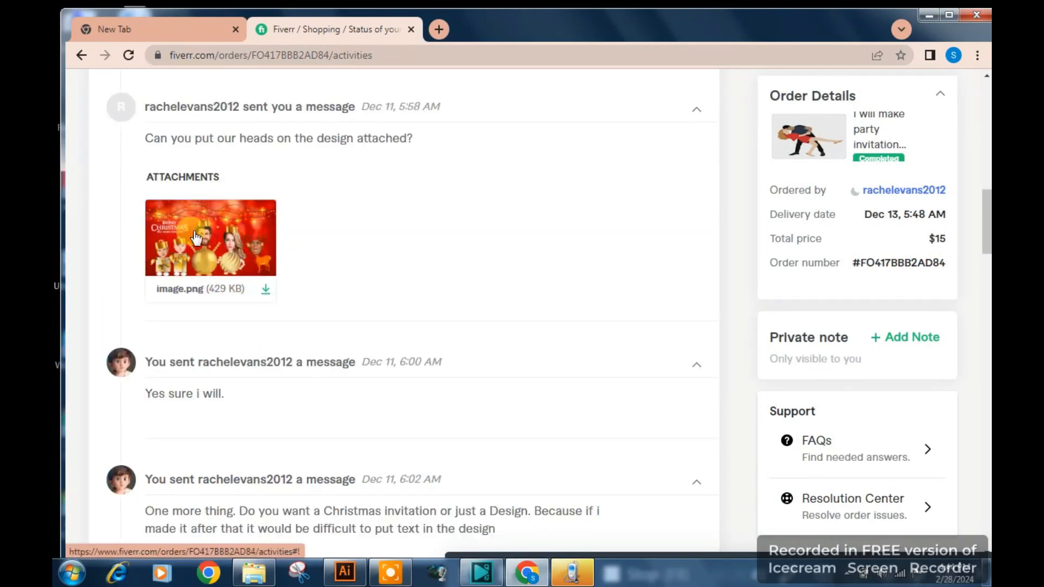
scroll(261, 255, "down", 2)
scroll(307, 268, "down", 15)
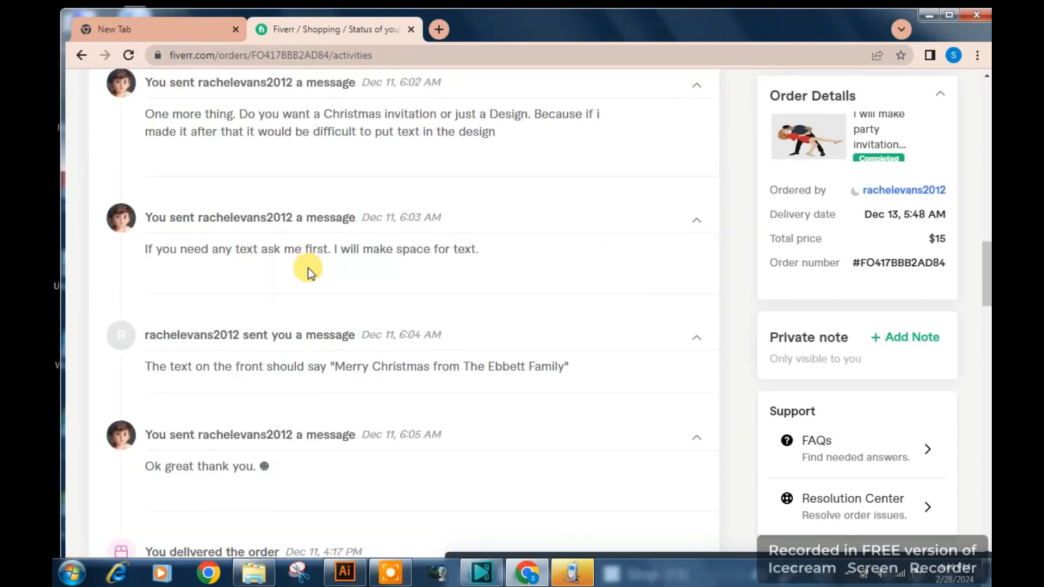
scroll(307, 268, "down", 2)
scroll(305, 266, "up", 2)
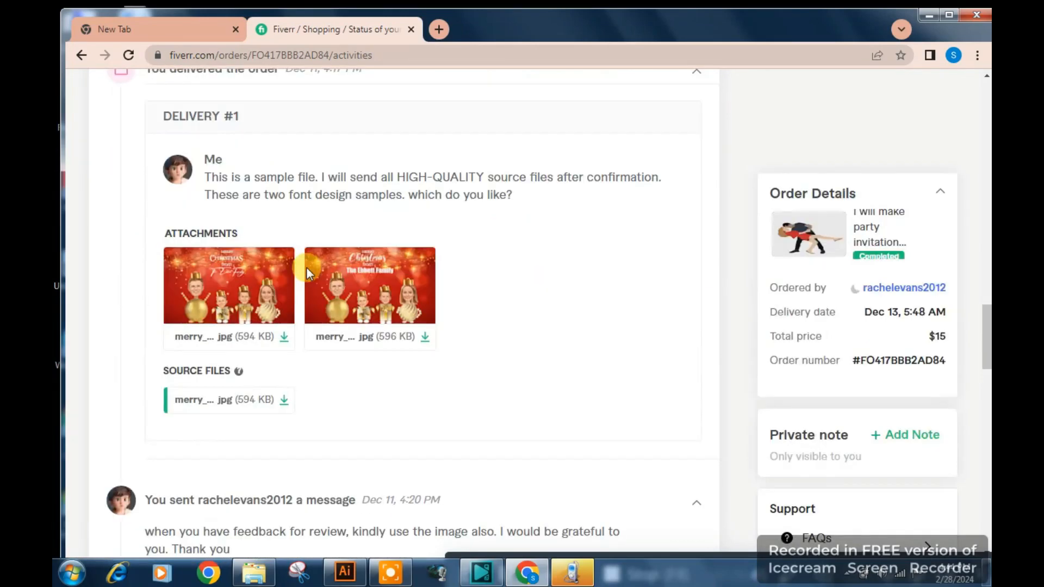
- View the first attached card image of Delivery #1 enlarged, close it, and look through the rest of the order page
left_click(222, 297)
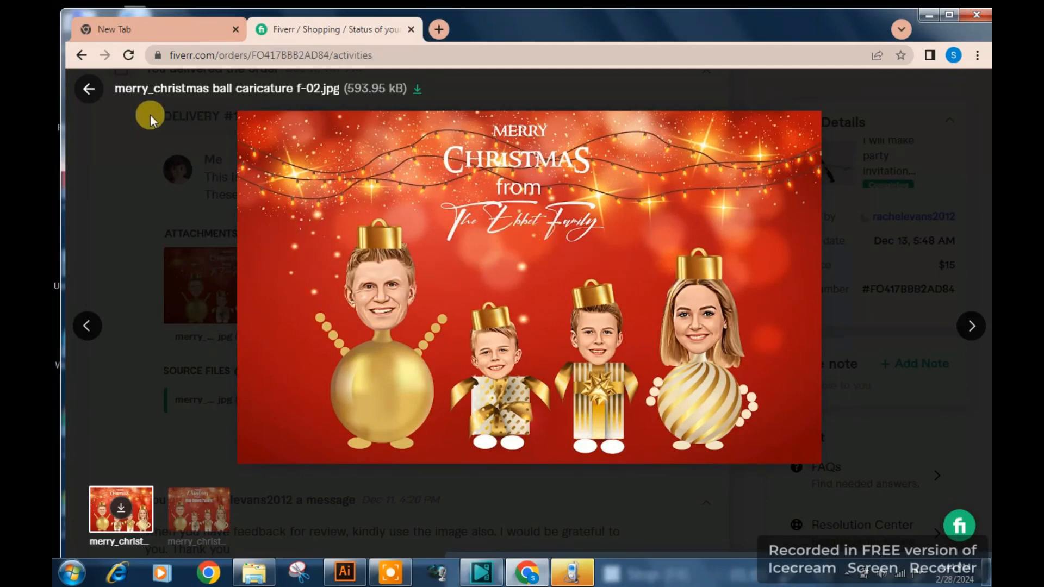
left_click(88, 87)
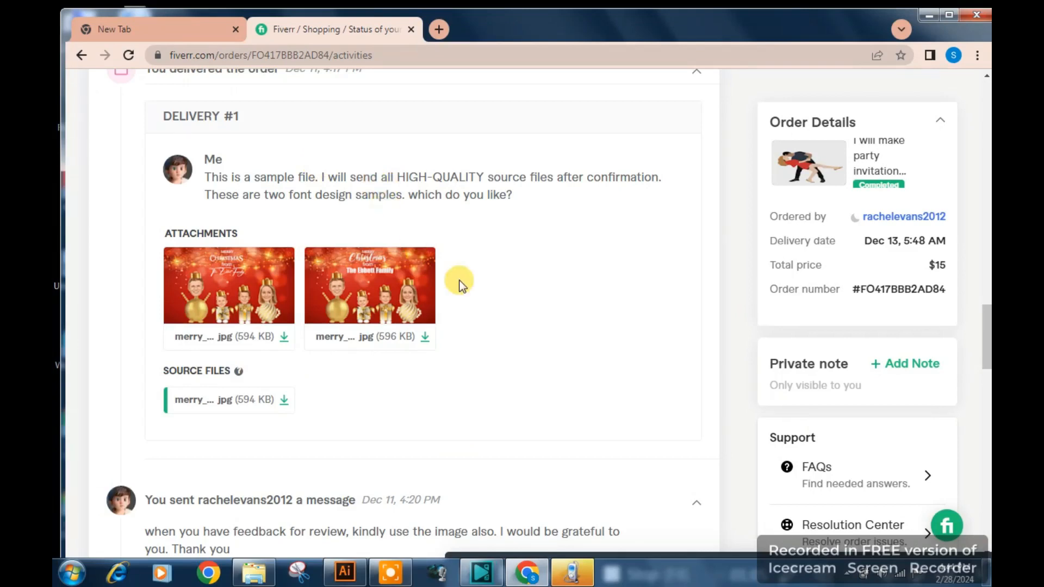
scroll(461, 284, "down", 20)
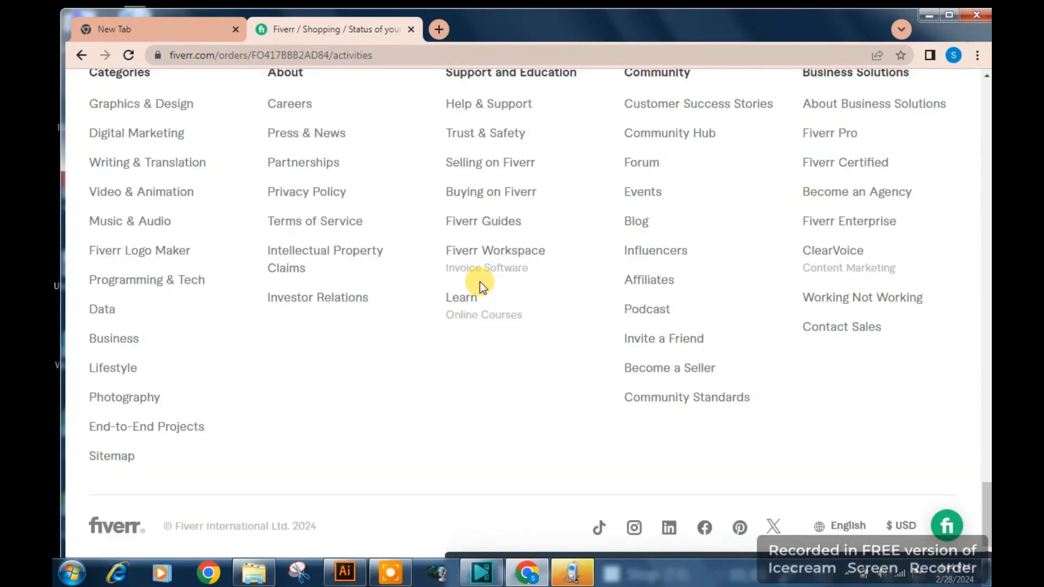
- Switch to Illustrator and move the man's cartoon portrait in the d6b51ced JPG document completely off the artboard, to its right side
left_click(369, 573)
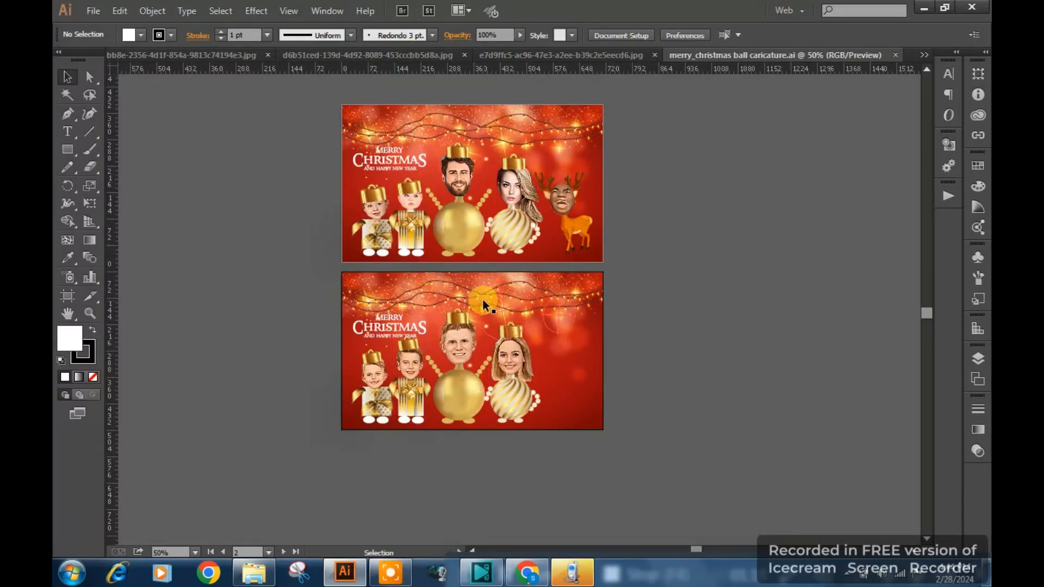
left_click(361, 55)
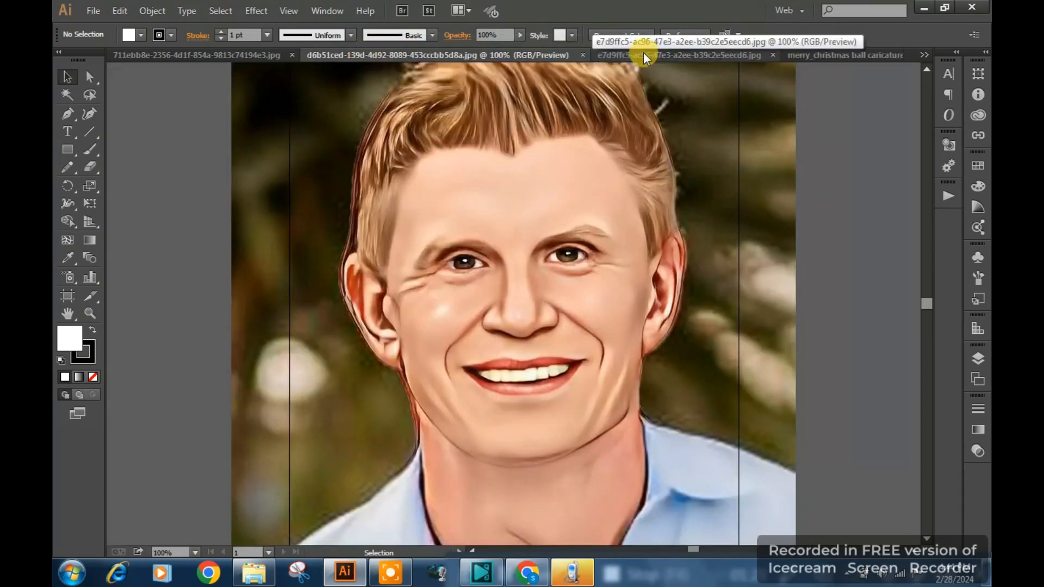
scroll(630, 146, "down", 1)
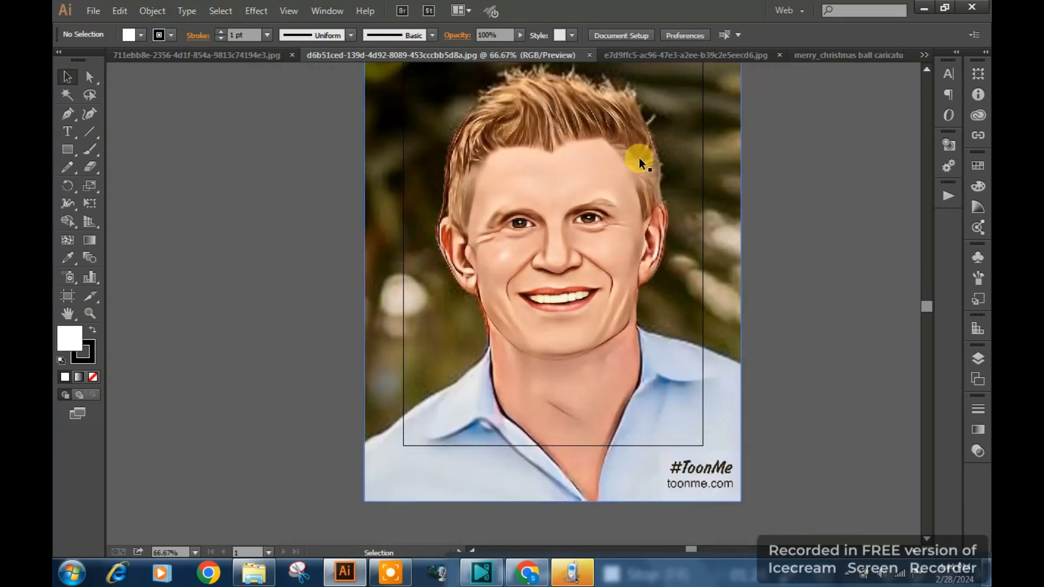
left_click_drag(630, 183, 510, 228)
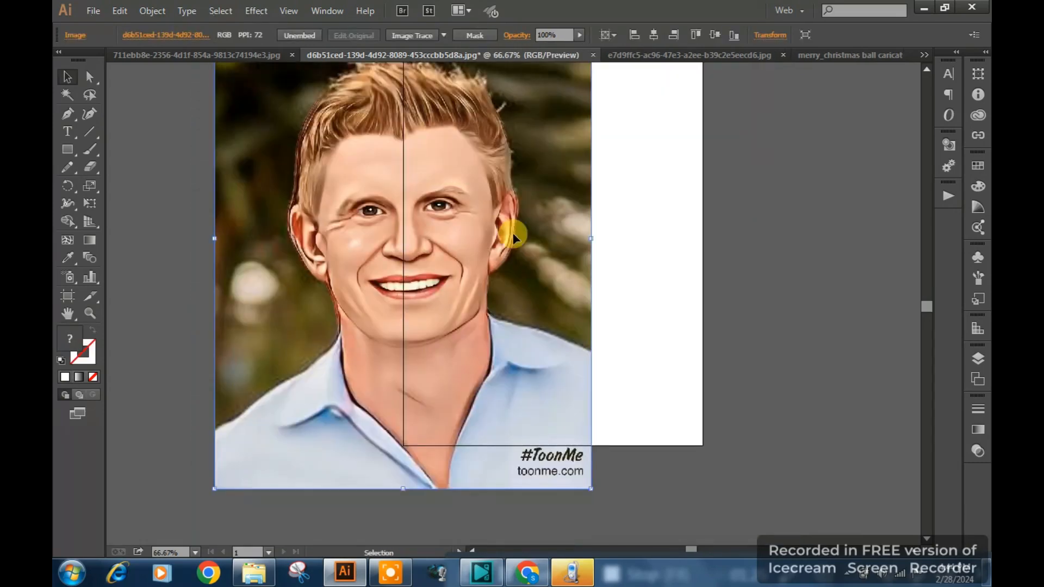
left_click_drag(452, 361, 354, 341)
scroll(354, 337, "down", 2)
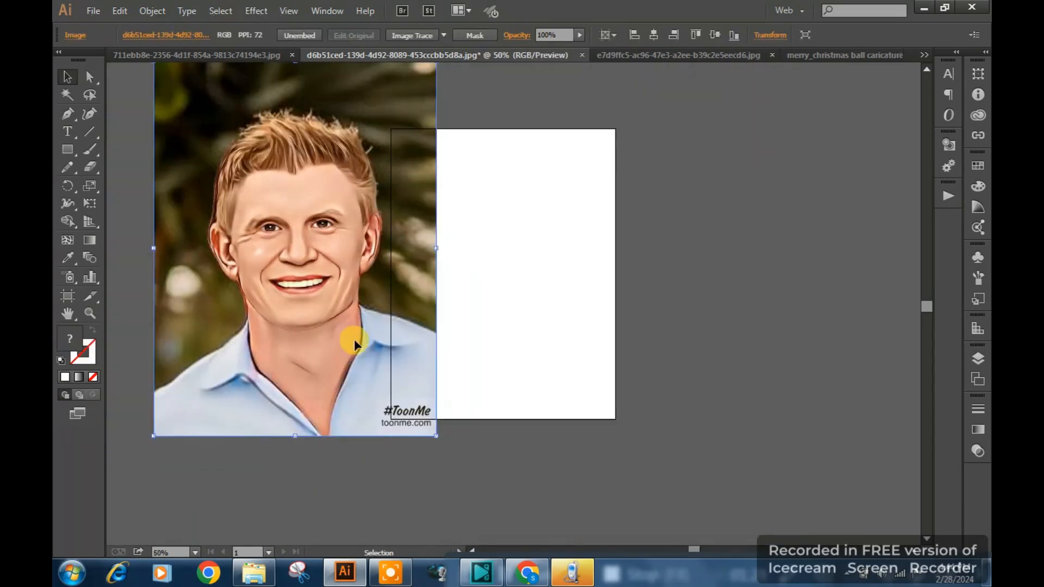
left_click_drag(349, 304, 693, 304)
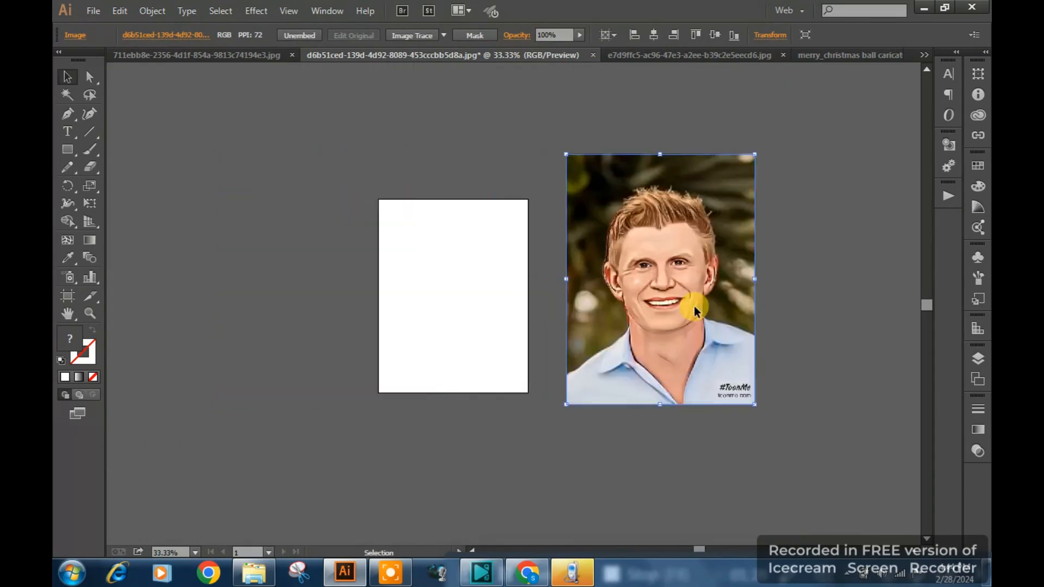
scroll(771, 343, "up", 2)
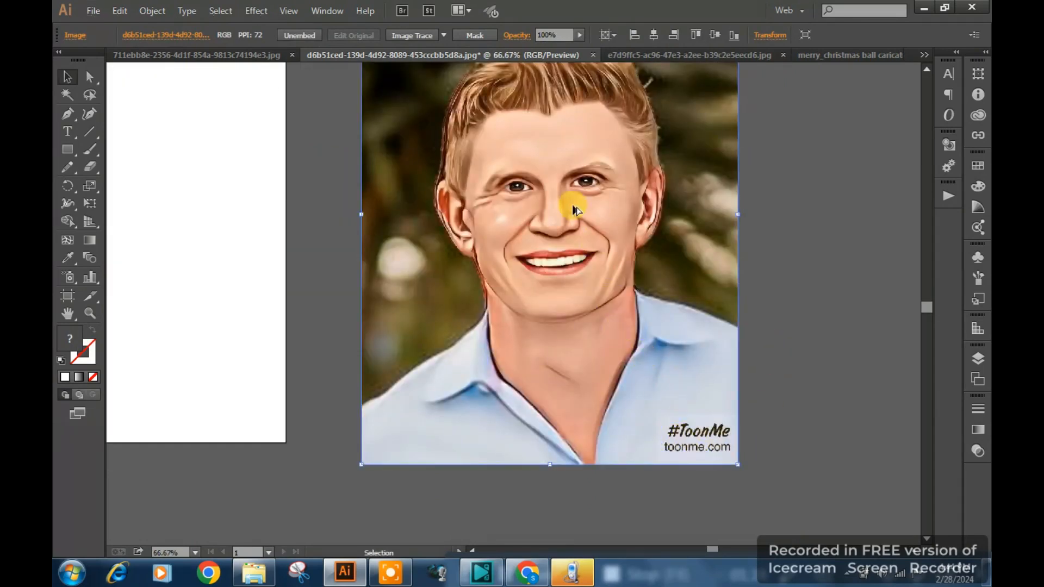
scroll(572, 205, "up", 1)
scroll(574, 206, "down", 1)
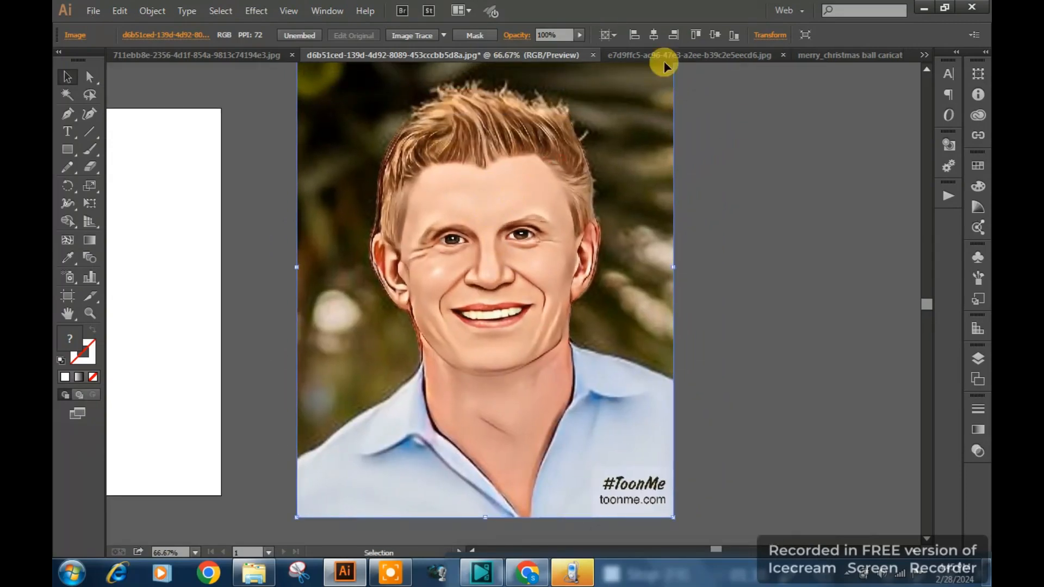
- View the boy's whole cartoon portrait in the e7d9ffc5 JPG document and return to merry_christmas ball caricature.ai
left_click(661, 59)
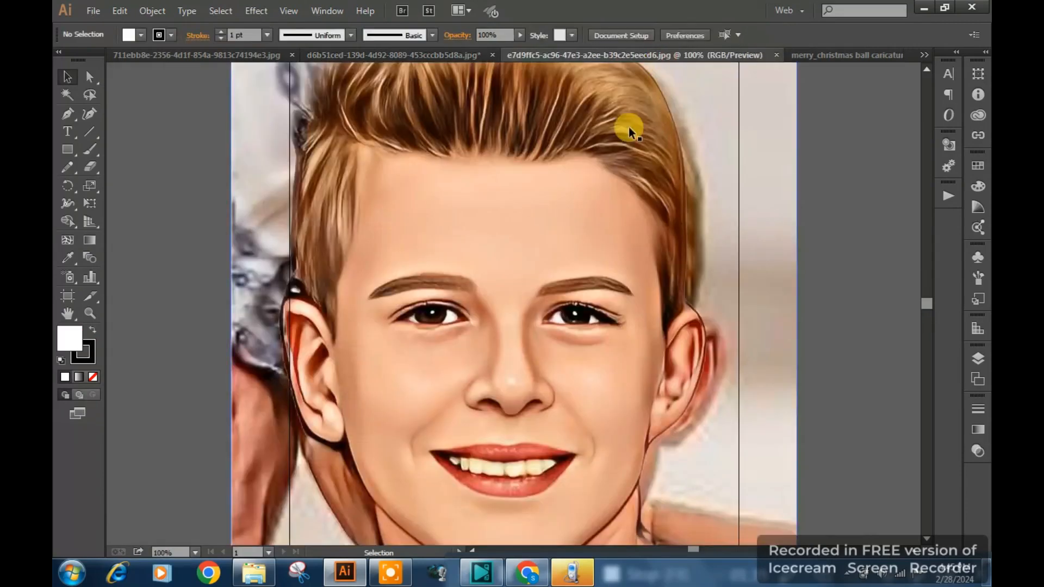
scroll(589, 181, "down", 1)
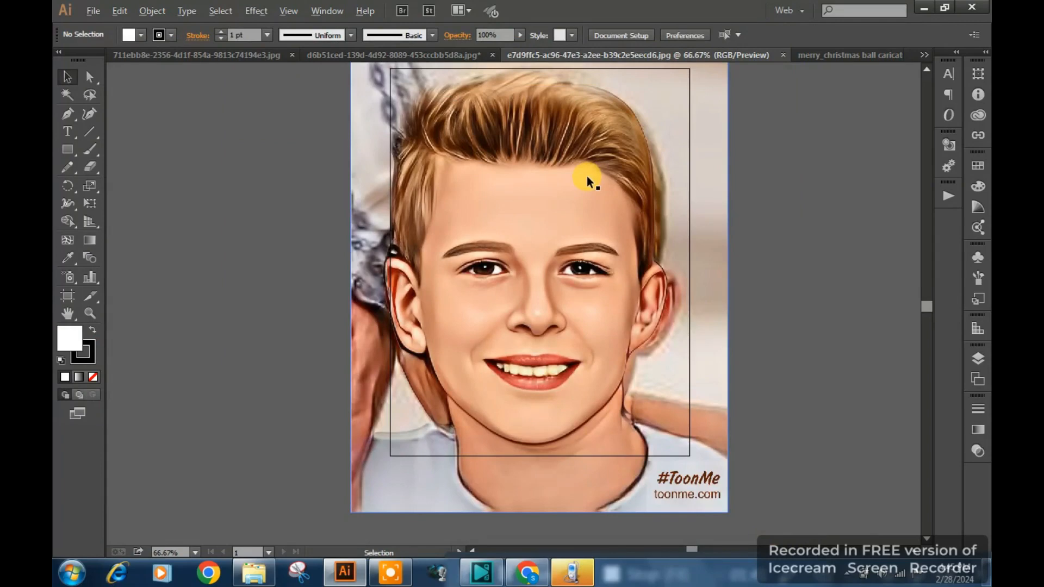
scroll(589, 181, "down", 1)
left_click_drag(597, 196, 517, 235)
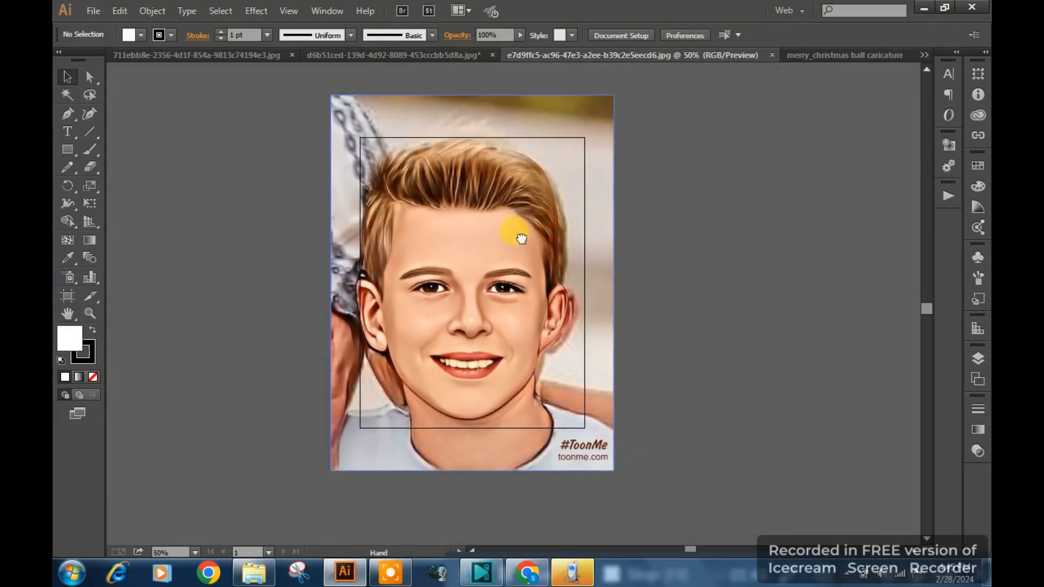
left_click(821, 56)
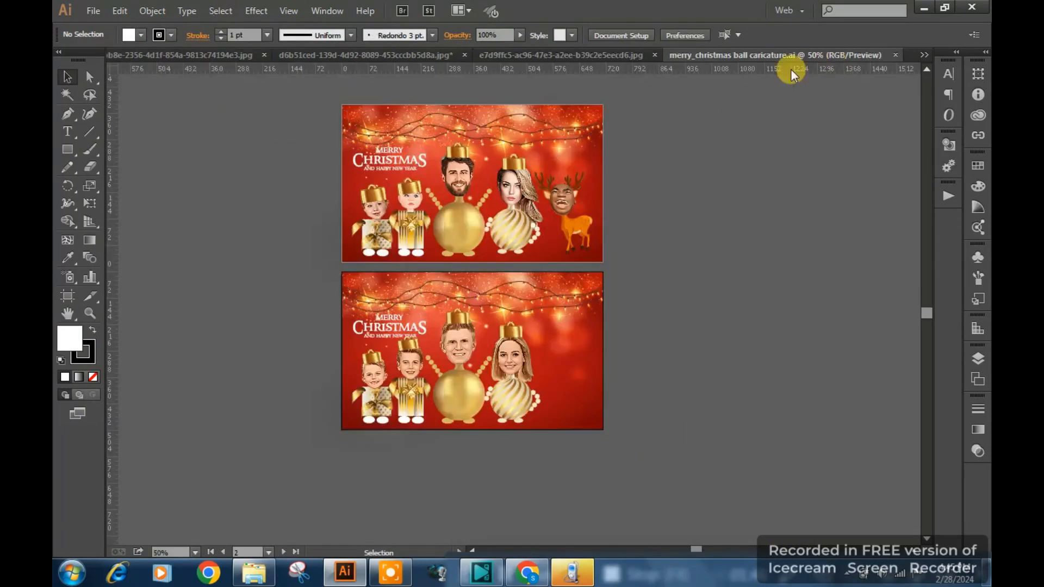
- View the woman's portrait in the 711ebb8e JPG document, revisit the other portraits and the Christmas design, and check the list of open documents
left_click(250, 55)
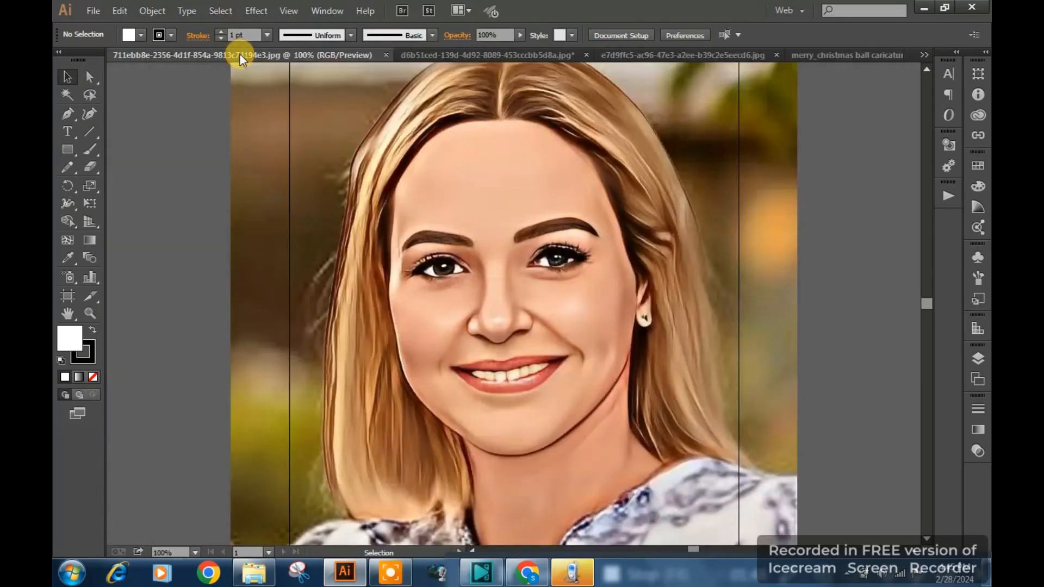
key("ctrl+minus")
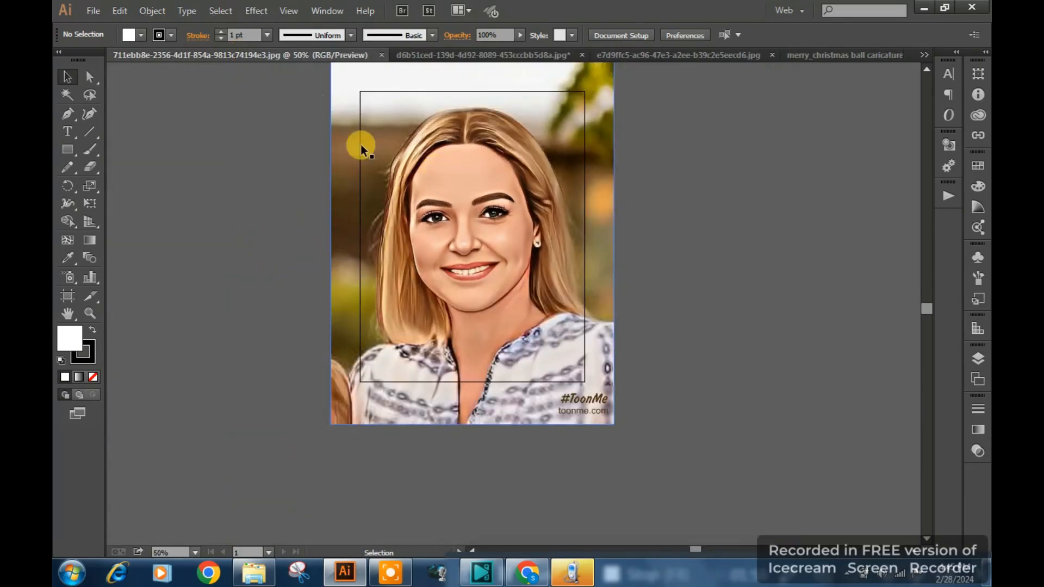
left_click(433, 58)
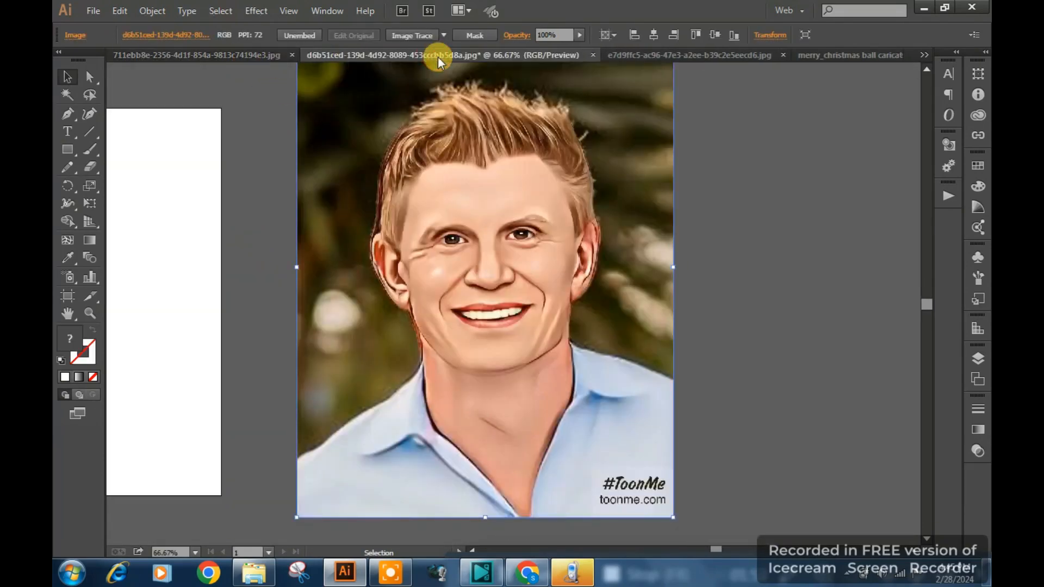
left_click(676, 57)
left_click(808, 57)
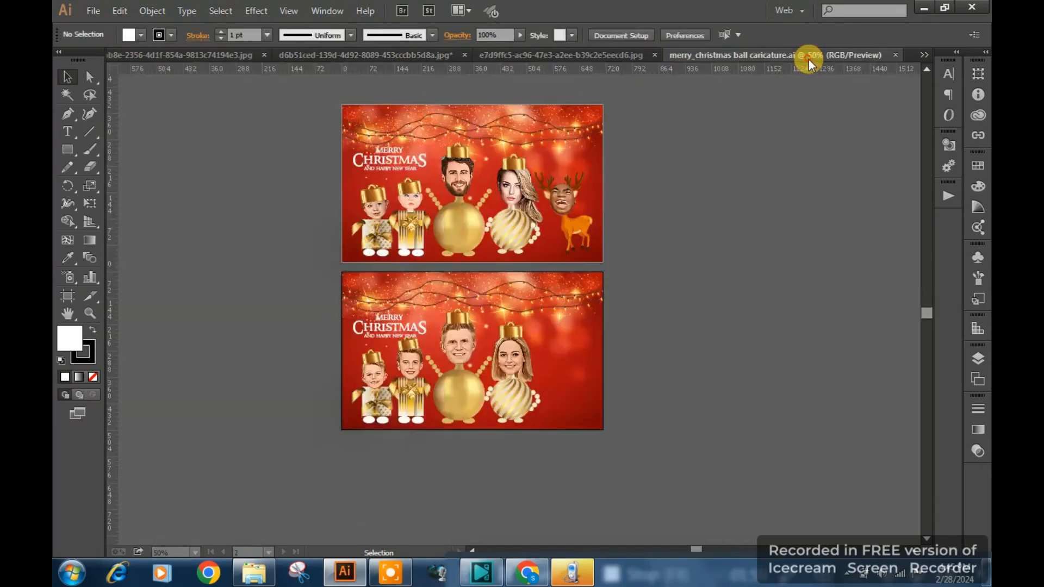
left_click(924, 55)
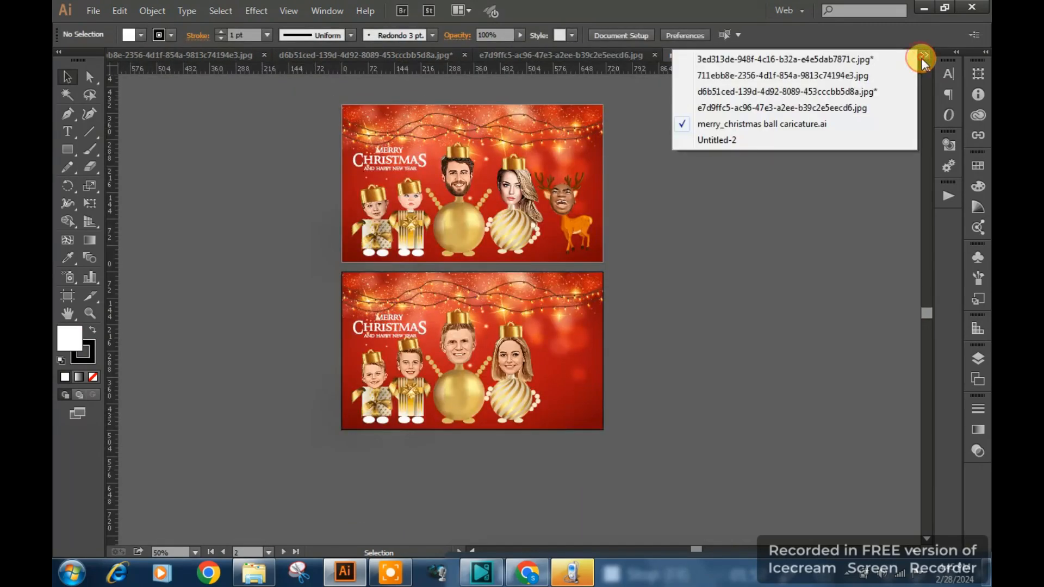
left_click(923, 56)
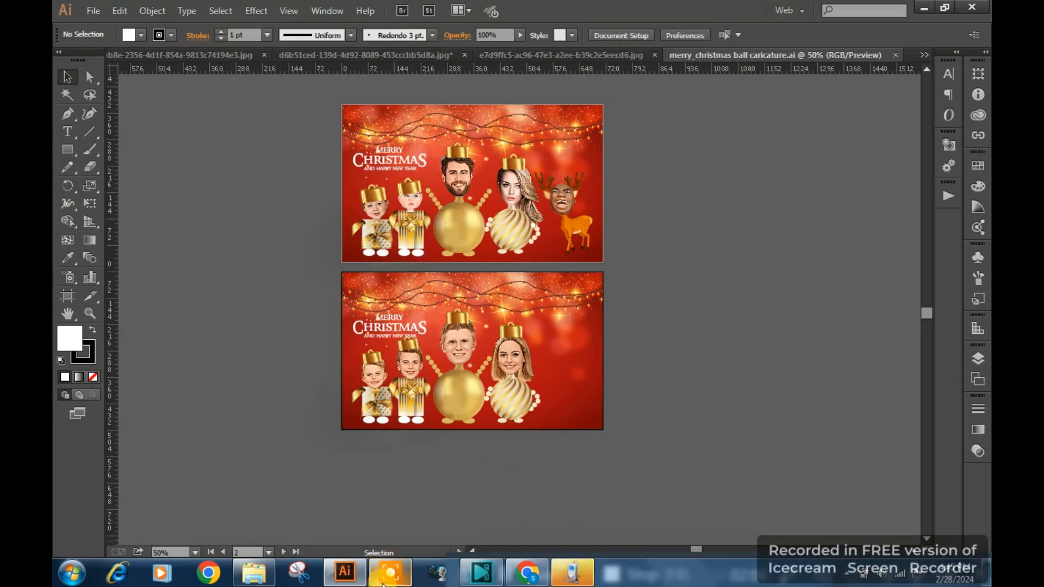
- Switch to Chrome, search Google for "toon me", and open the ToonMe website
left_click(421, 577)
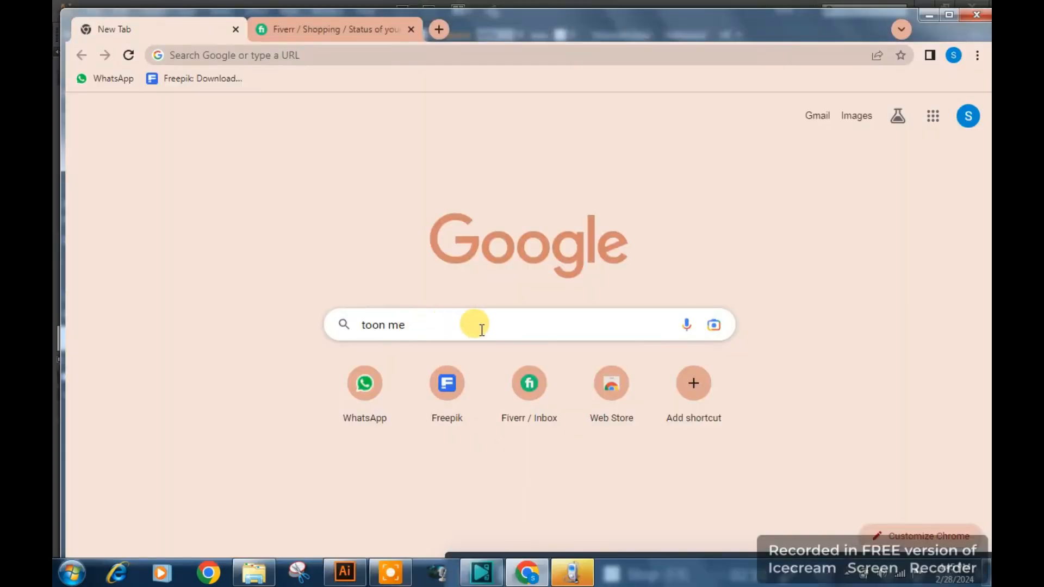
key("Return")
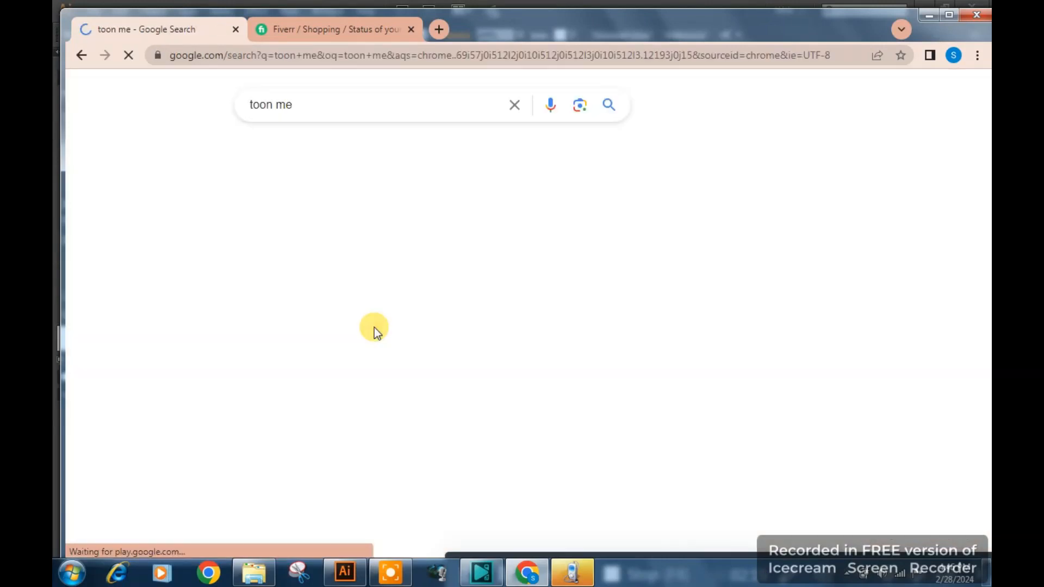
left_click(239, 321)
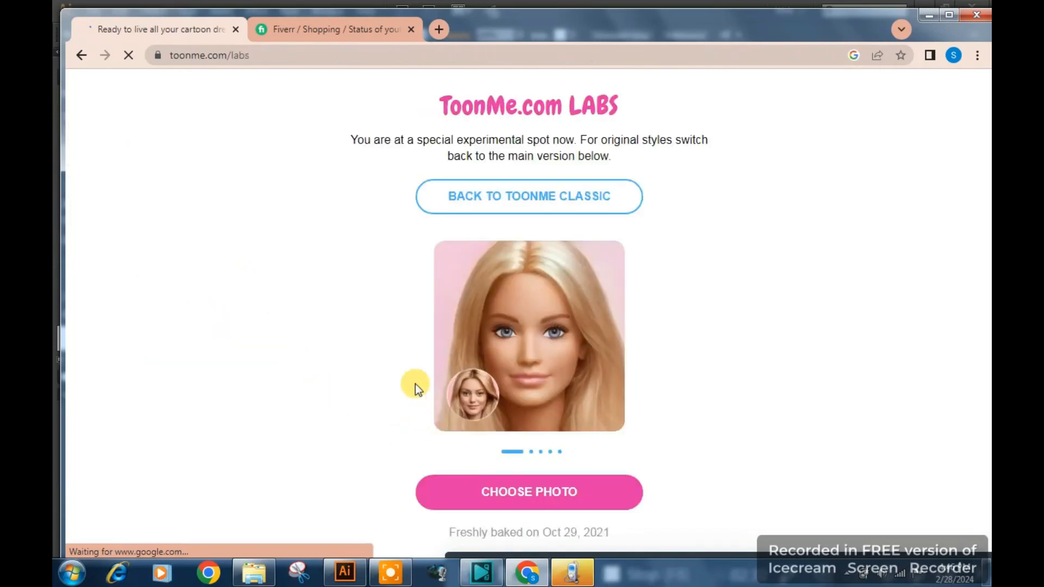
- Upload the baby photo "images" from the Downloads folder to ToonMe Labs for cartoon conversion
left_click(535, 478)
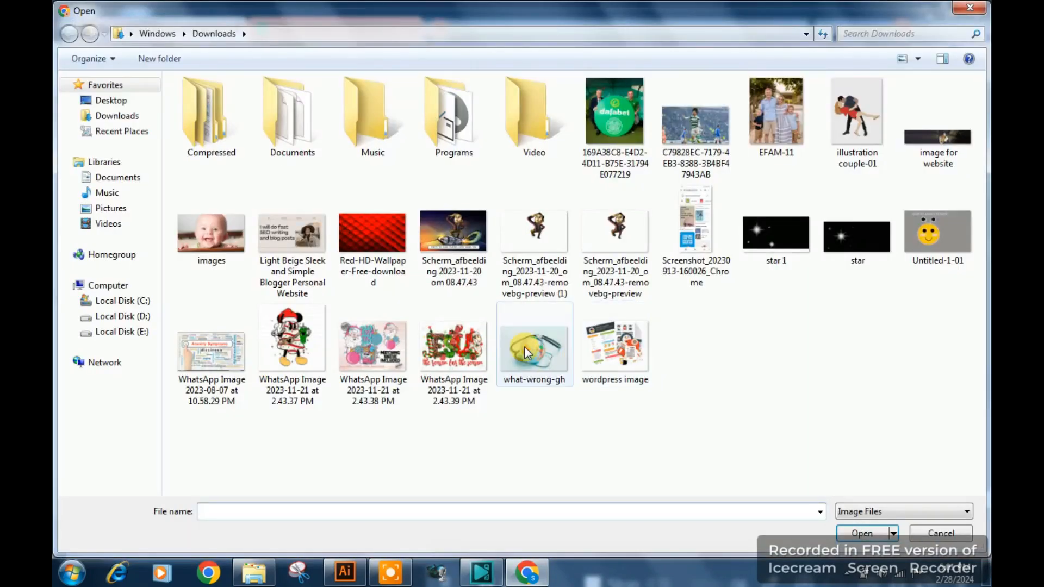
left_click(227, 249)
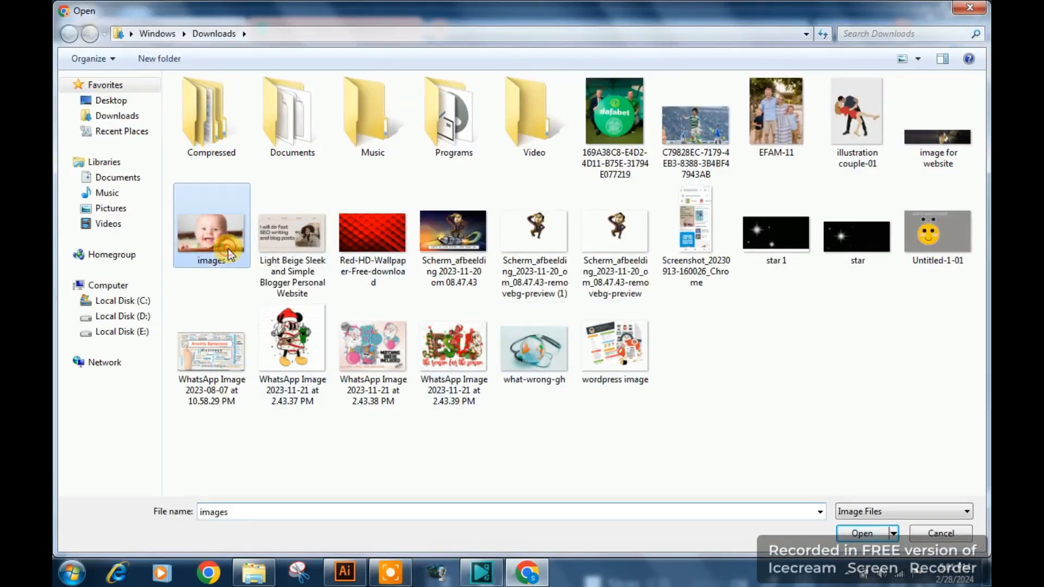
double_click(227, 249)
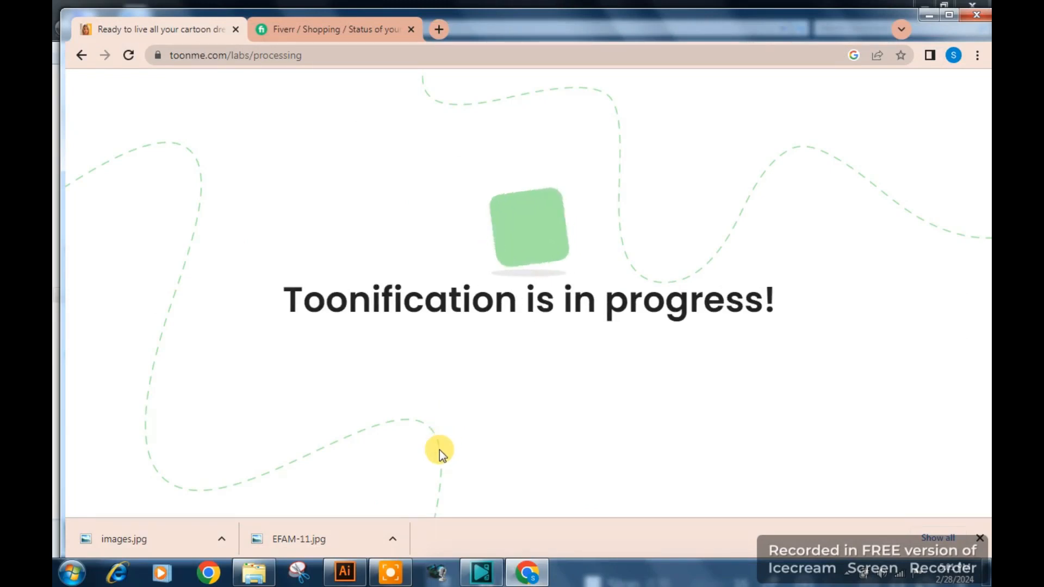
left_click(390, 572)
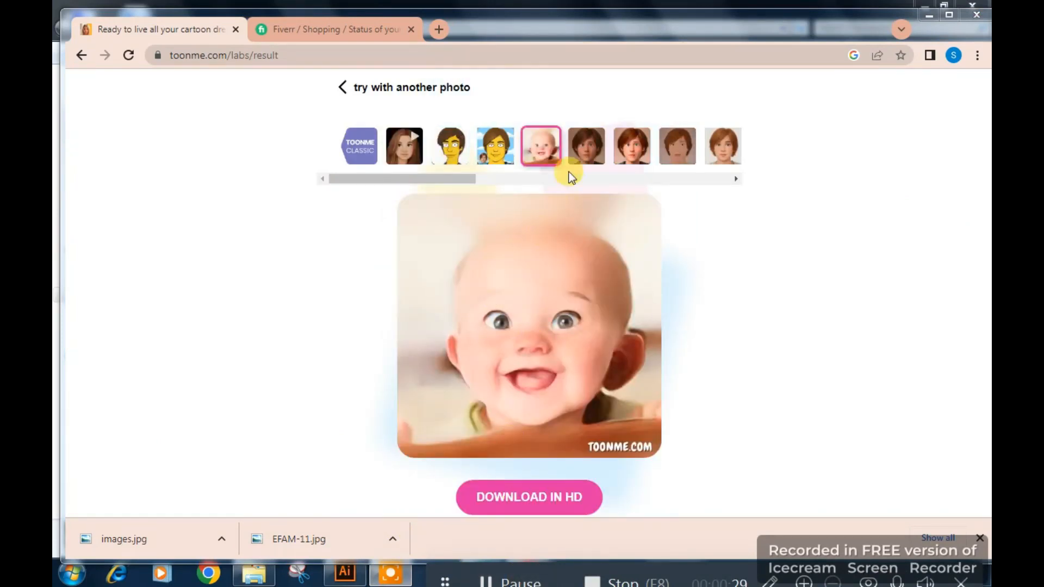
- Preview the baby photo in the seventh, eighth and ninth ToonMe styles, comparing the 3D, flat-drawn and soft-painted versions
left_click(630, 153)
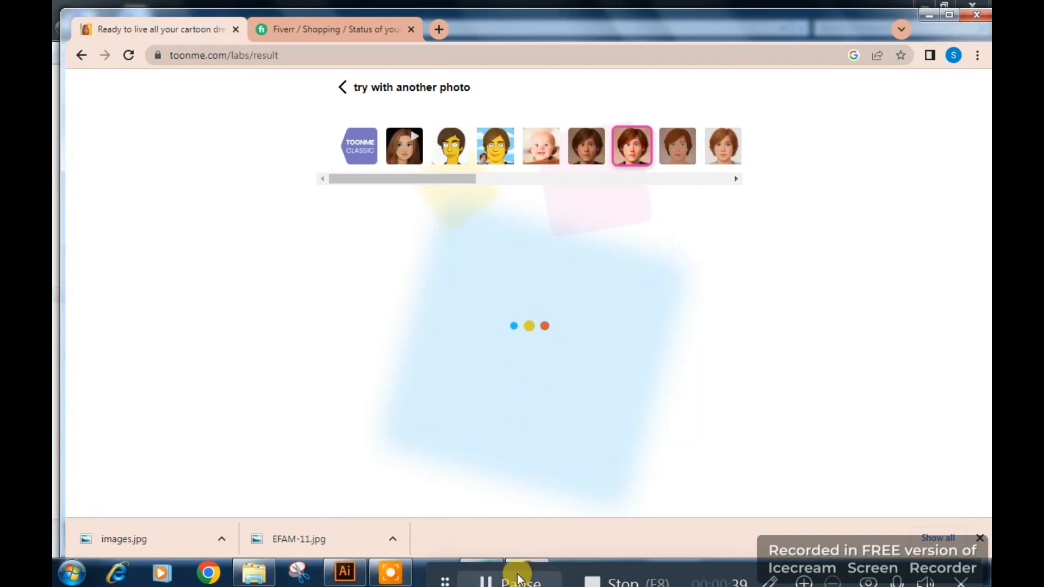
left_click(628, 154)
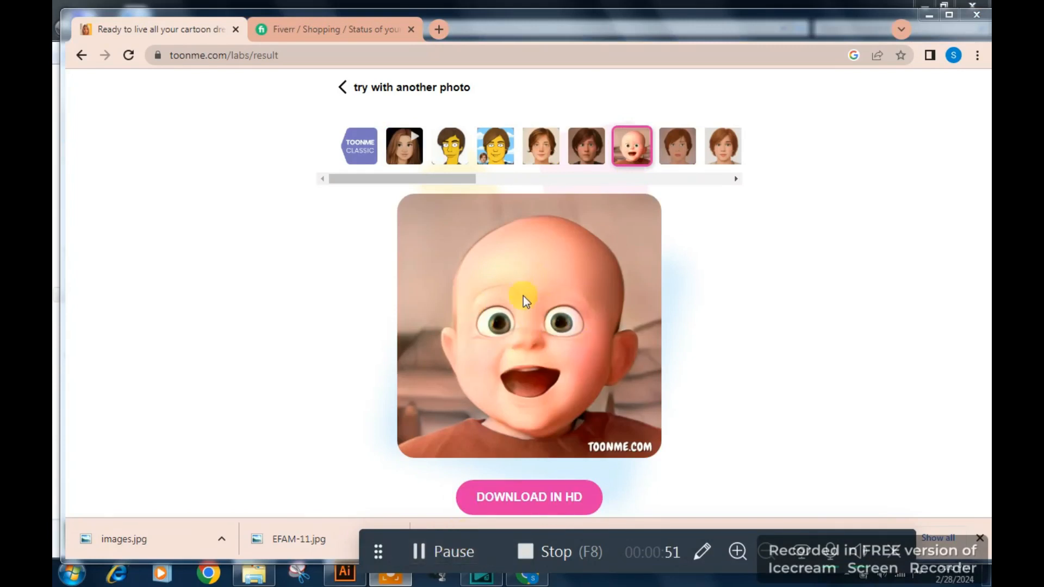
left_click(686, 155)
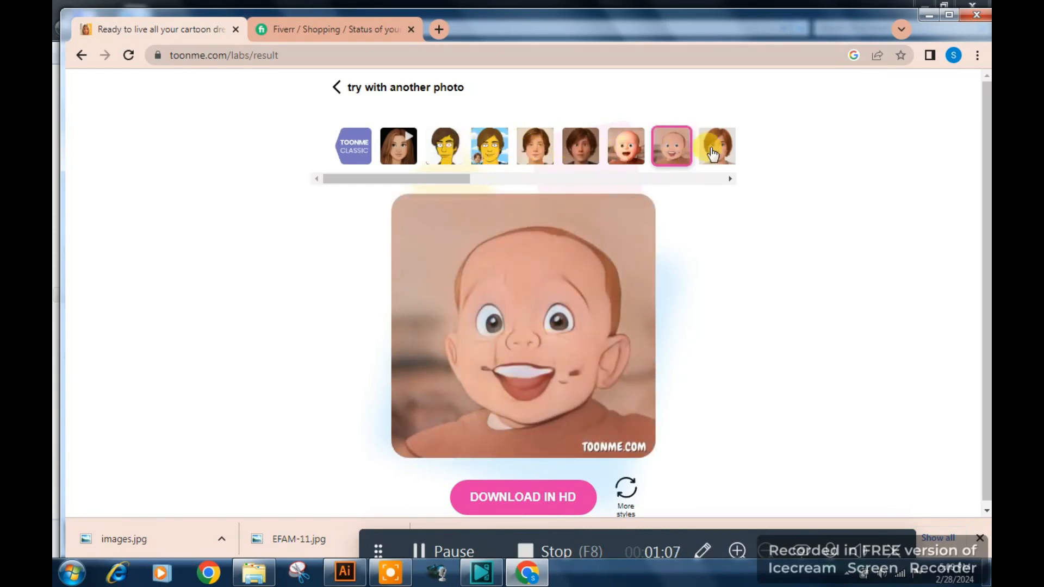
left_click(715, 157)
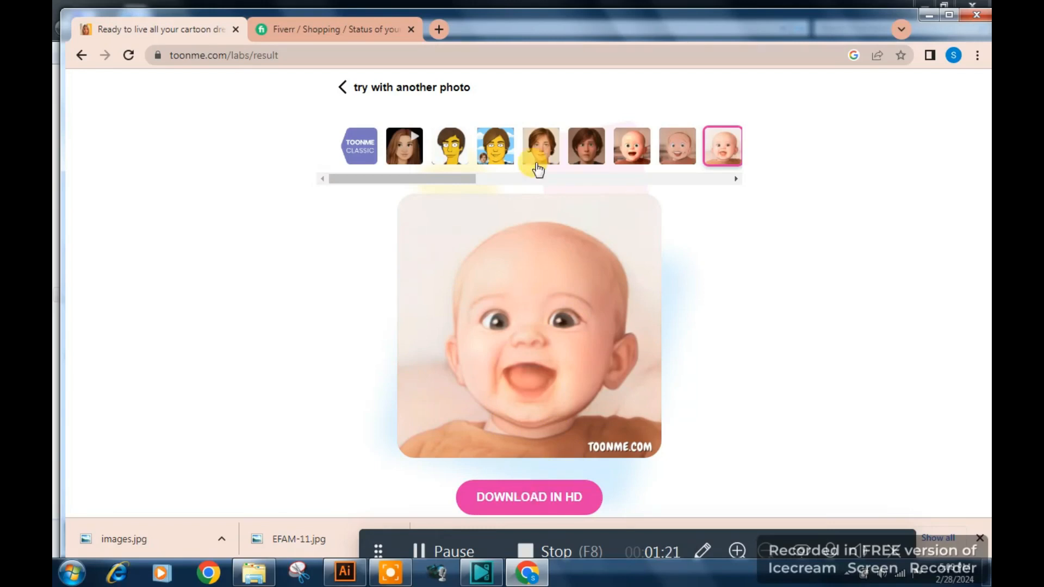
- Choose the 3D big-eyed cartoon style for the baby photo and download the result in HD
left_click(632, 157)
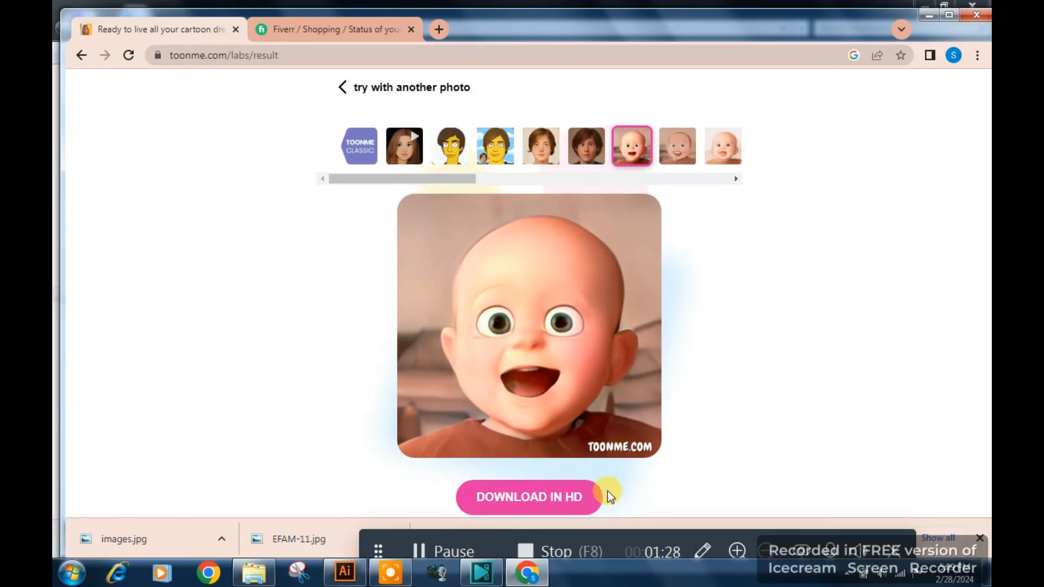
left_click(589, 498)
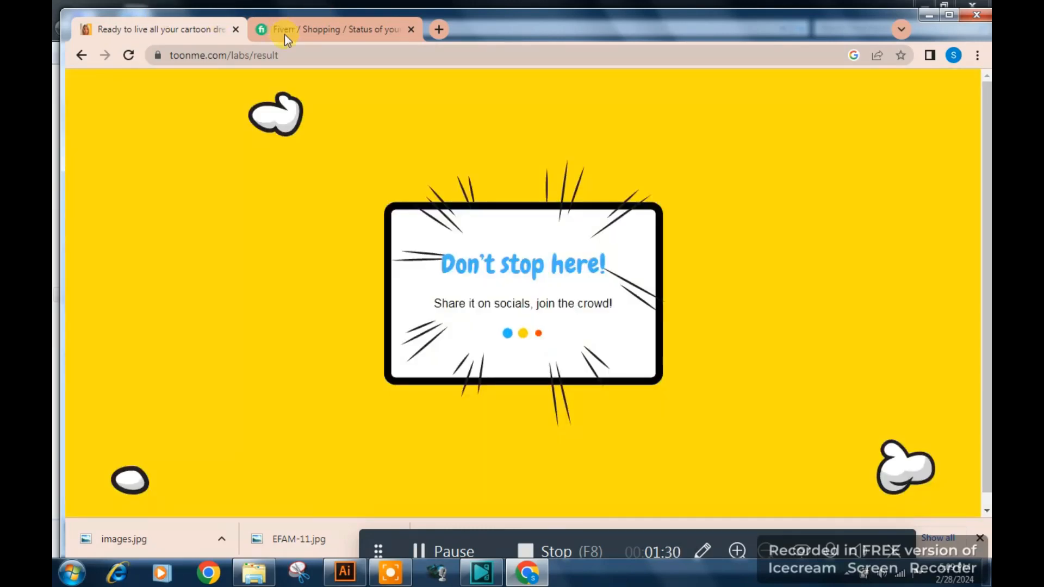
left_click(525, 211)
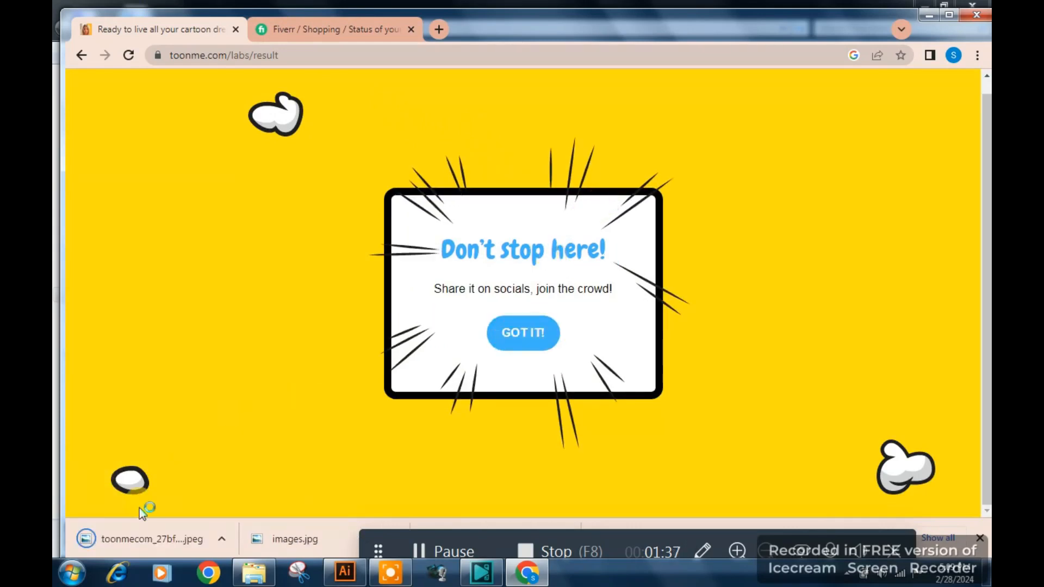
- Open the downloaded toonmecom_27bf96 picture from the Downloads folder, view it, and clear the viewer, folder and browser windows away
left_click(223, 541)
left_click(275, 489)
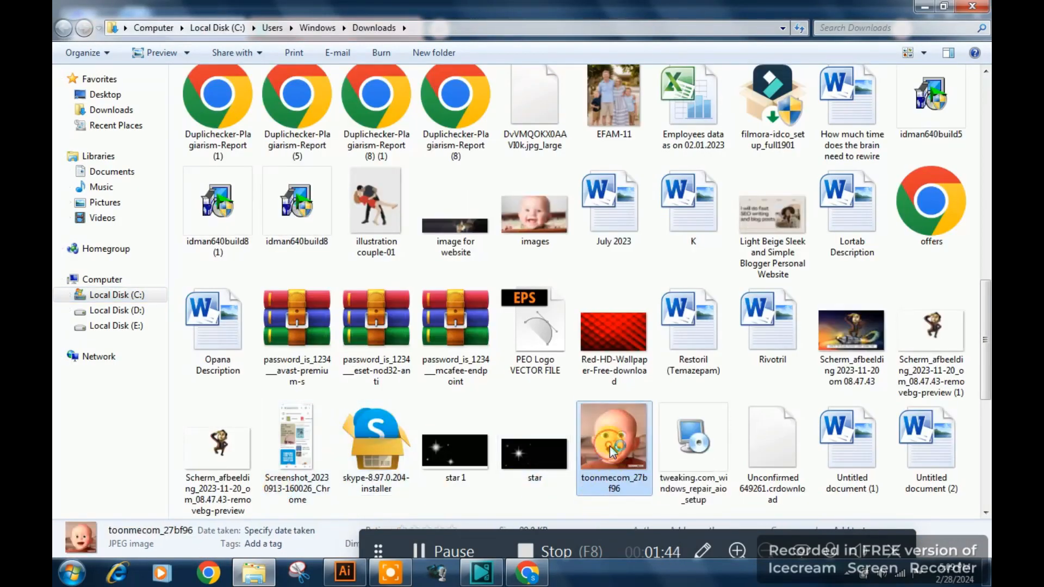
double_click(621, 467)
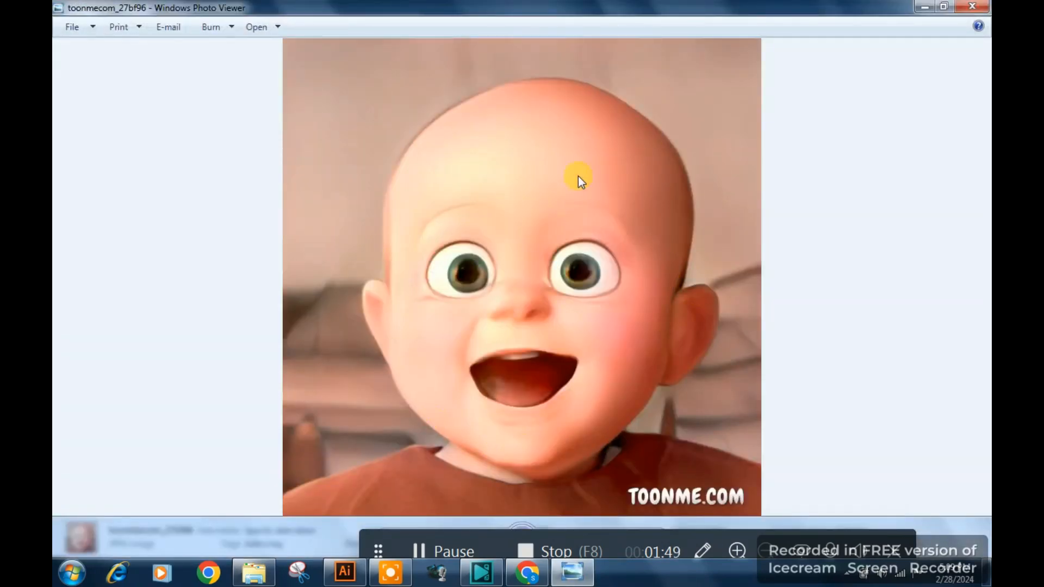
left_click(977, 7)
left_click(924, 8)
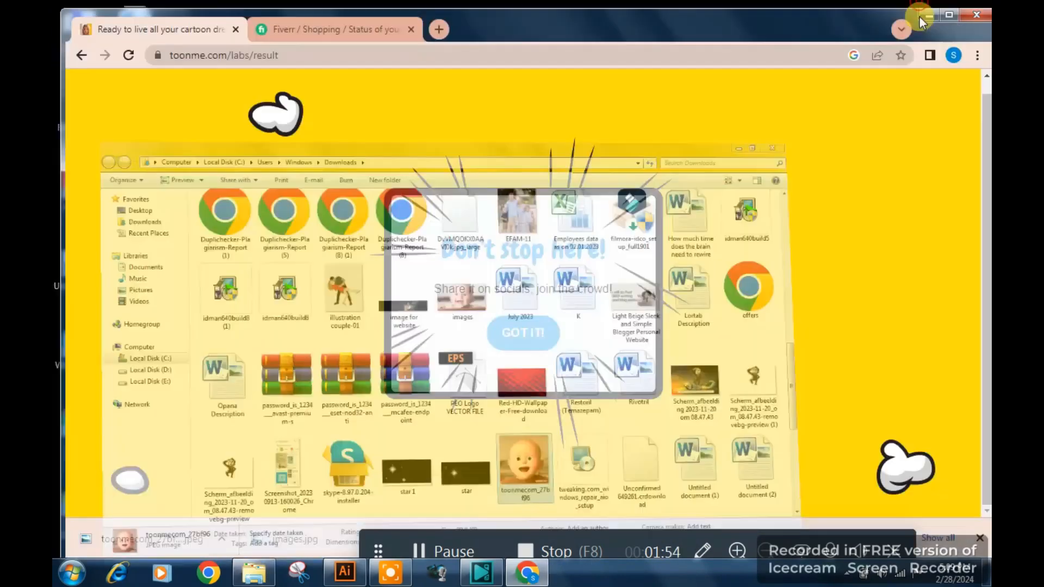
left_click(929, 15)
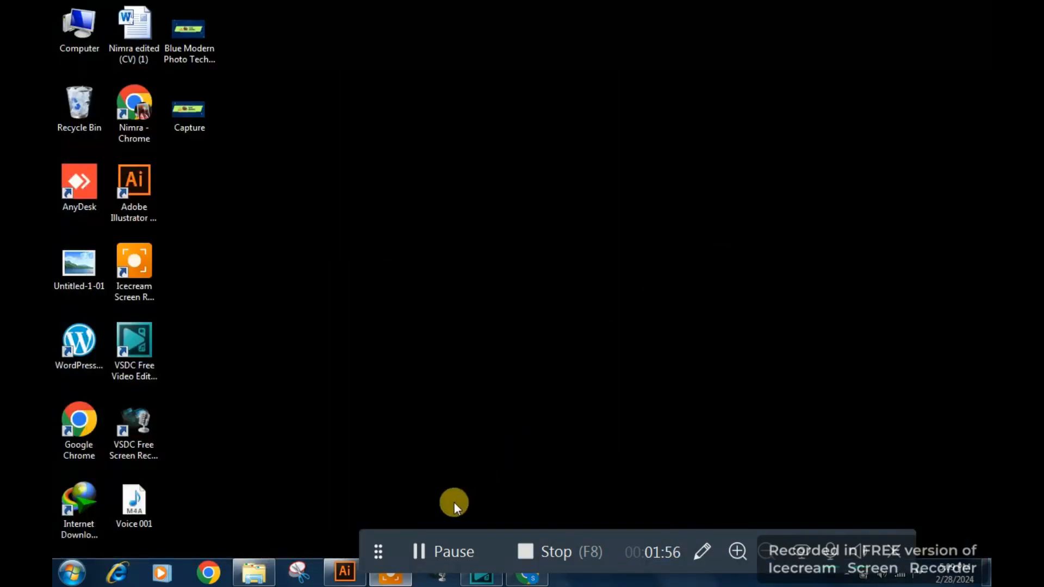
- Switch to Illustrator and close the modified d6b51ced JPG document of the man's portrait
left_click(345, 571)
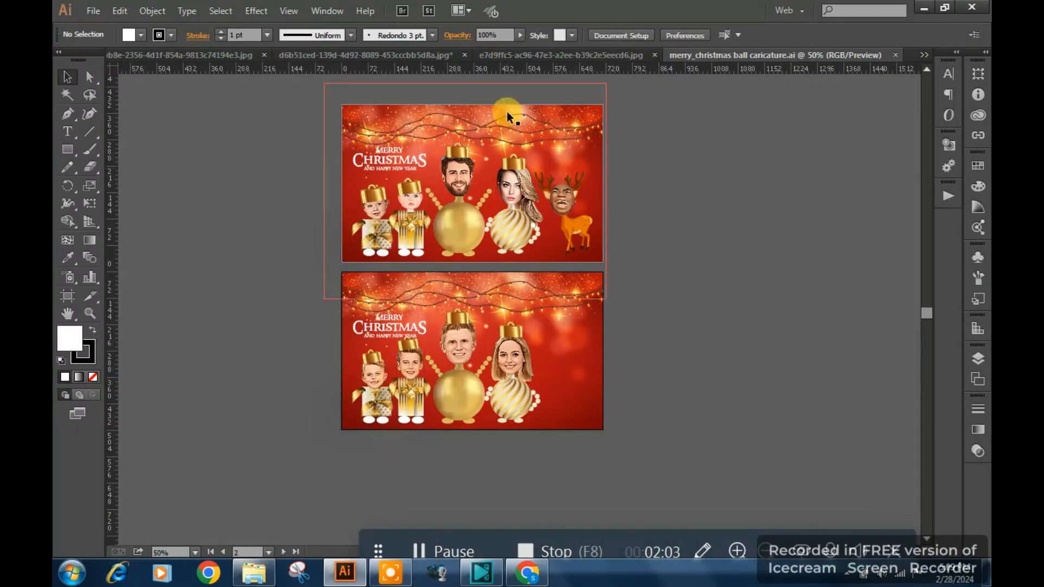
left_click(447, 56)
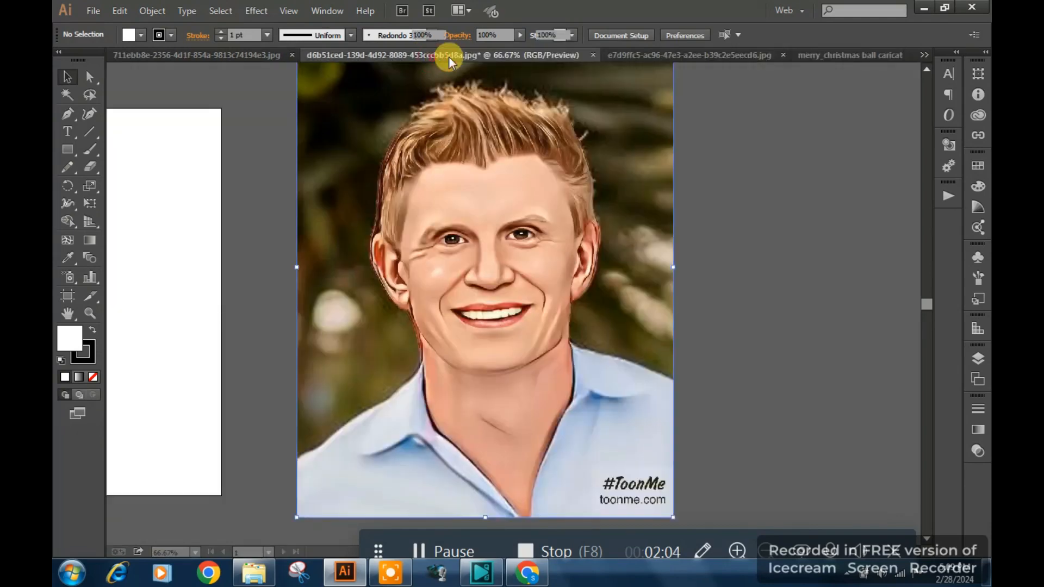
left_click(593, 55)
left_click(585, 306)
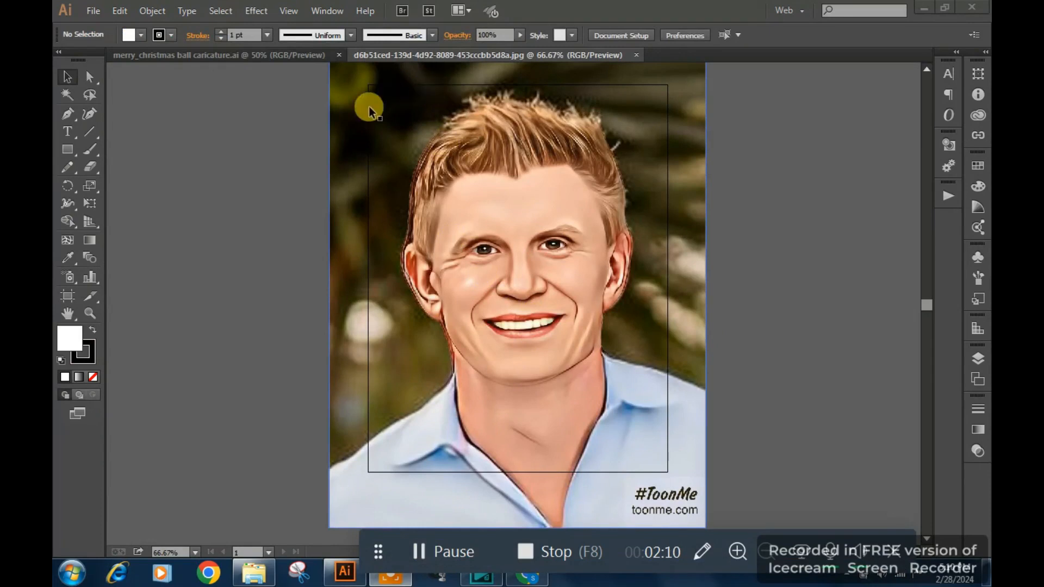
- Trace the outline of the man's hair, ears and neck in the d6b51ced portrait with the Pencil tool
left_click(91, 155)
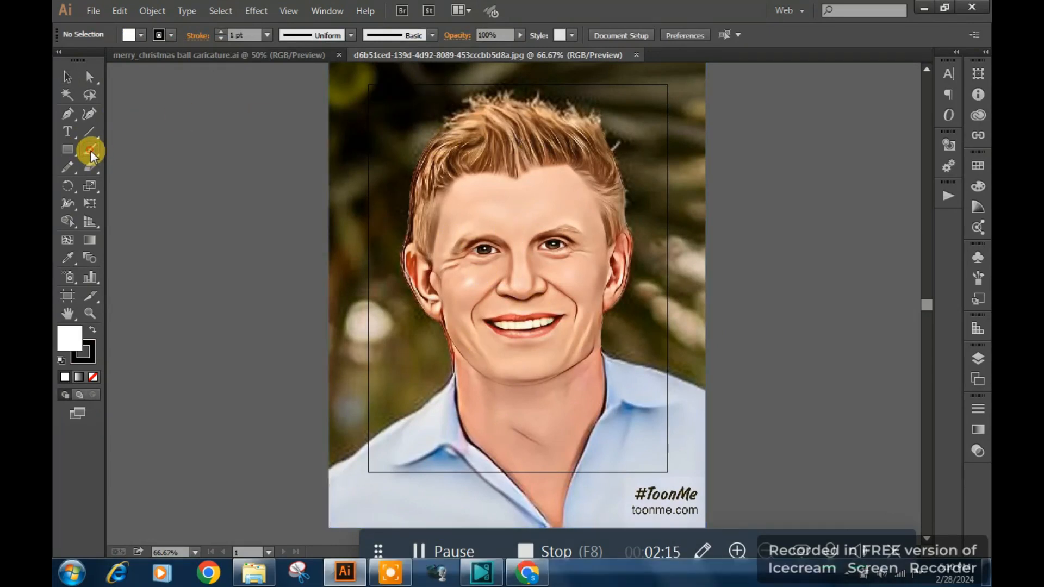
left_click(70, 163)
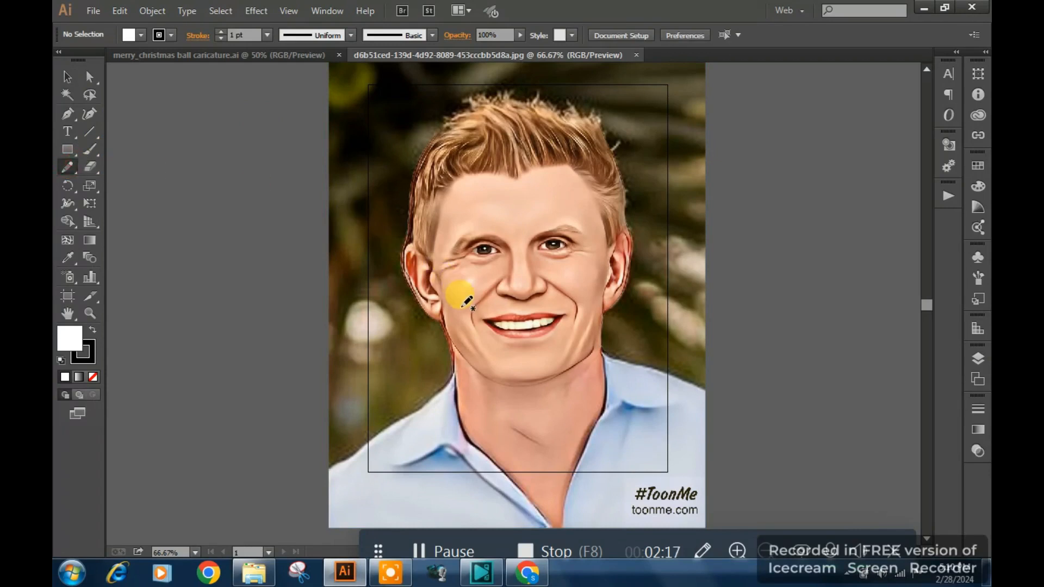
scroll(459, 296, "up", 1)
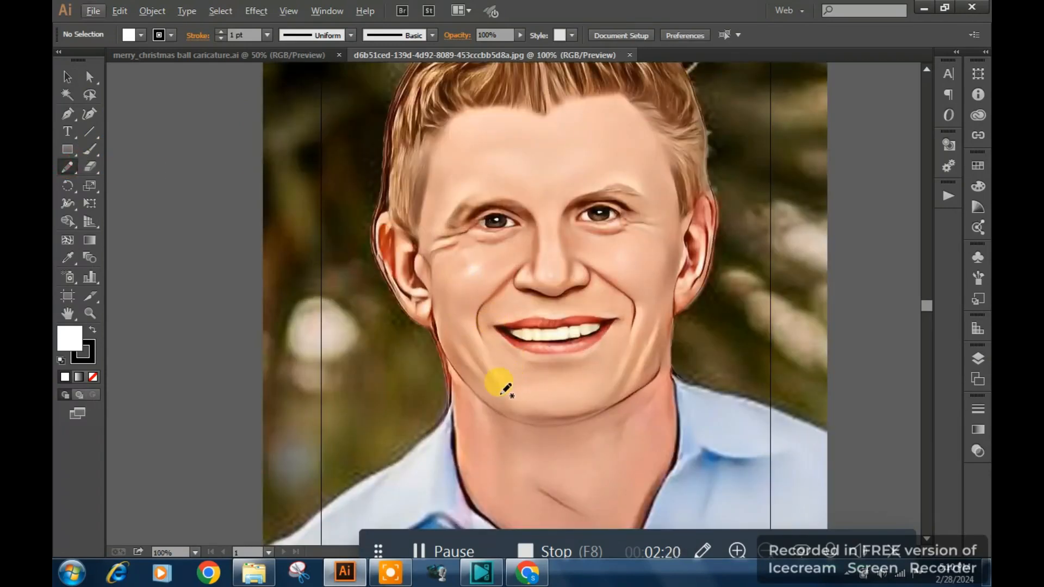
mouse_move(434, 316)
left_mouse_down()
mouse_move(476, 396)
mouse_move(516, 415)
mouse_move(585, 418)
left_mouse_up()
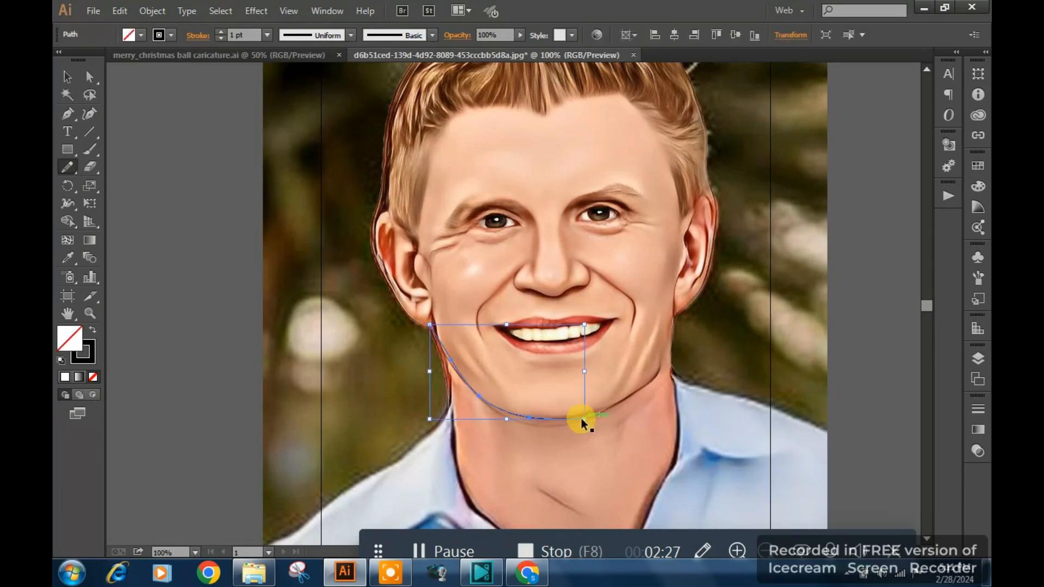
key("ctrl+z")
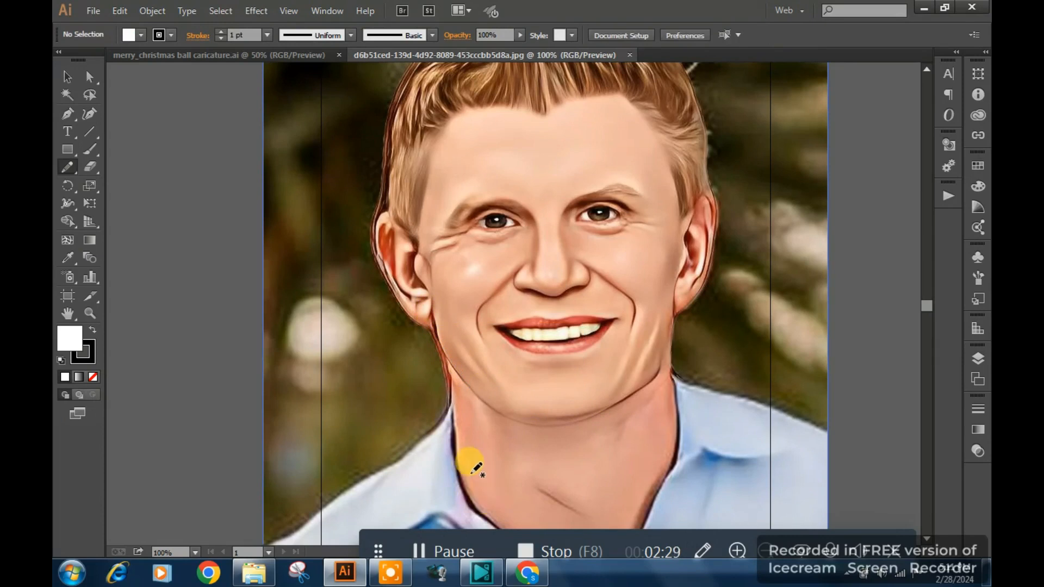
mouse_move(469, 507)
left_mouse_down()
mouse_move(444, 350)
mouse_move(393, 283)
mouse_move(378, 227)
mouse_move(390, 111)
left_mouse_up()
left_click_drag(482, 170, 403, 349)
mouse_move(303, 297)
left_mouse_down()
mouse_move(392, 193)
mouse_move(424, 187)
mouse_move(476, 202)
mouse_move(487, 184)
mouse_move(521, 216)
mouse_move(543, 208)
mouse_move(566, 220)
mouse_move(590, 282)
mouse_move(605, 289)
mouse_move(604, 278)
mouse_move(626, 408)
mouse_move(579, 378)
mouse_move(566, 295)
left_mouse_up()
left_click_drag(542, 333, 534, 256)
mouse_move(607, 207)
left_mouse_down()
mouse_move(606, 240)
mouse_move(604, 207)
mouse_move(594, 264)
mouse_move(551, 312)
mouse_move(551, 467)
mouse_move(505, 484)
mouse_move(357, 496)
left_mouse_up()
key("ctrl+z")
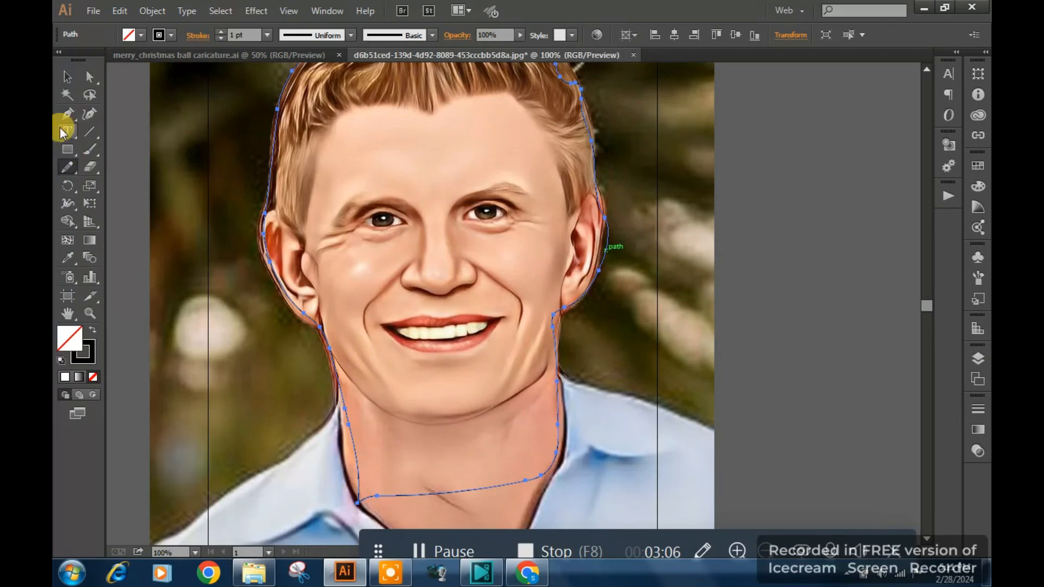
- Use the Curvature tool to fit the outline's anchor points to the hair edge, ear and neck on the image's right side
left_click(89, 113)
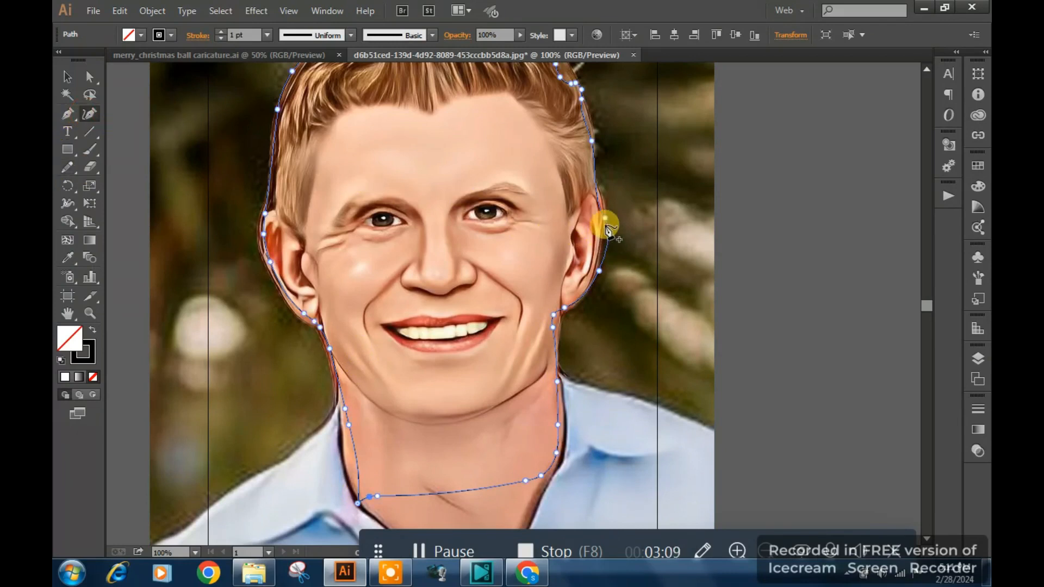
left_click_drag(605, 219, 603, 213)
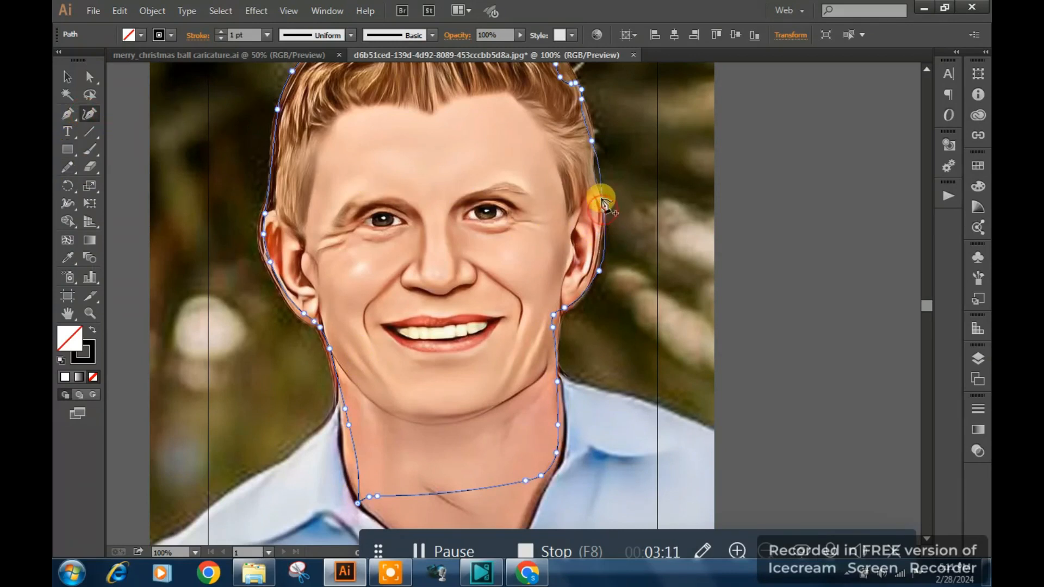
left_click_drag(590, 140, 588, 148)
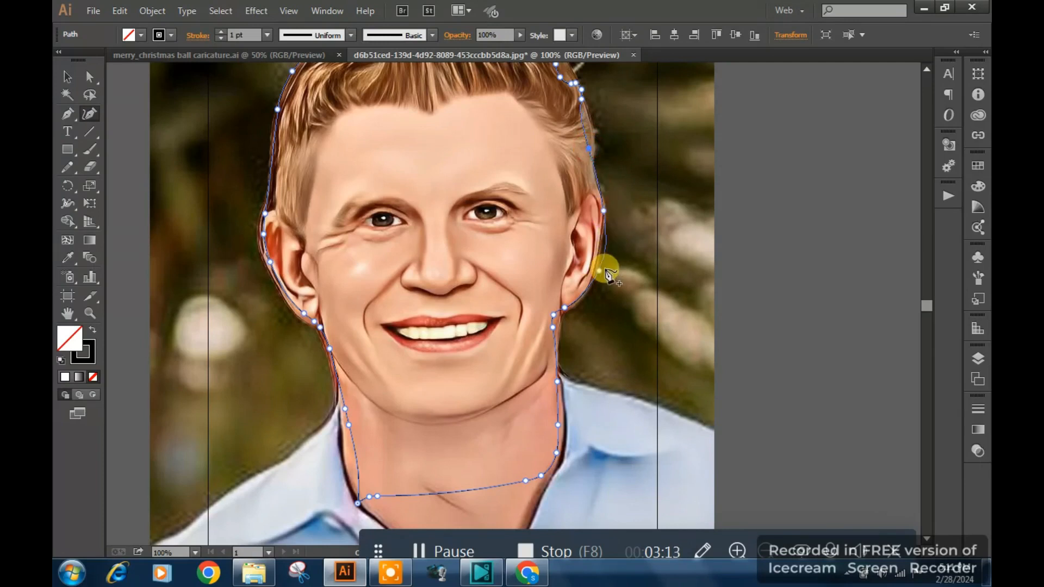
left_click_drag(599, 271, 592, 270)
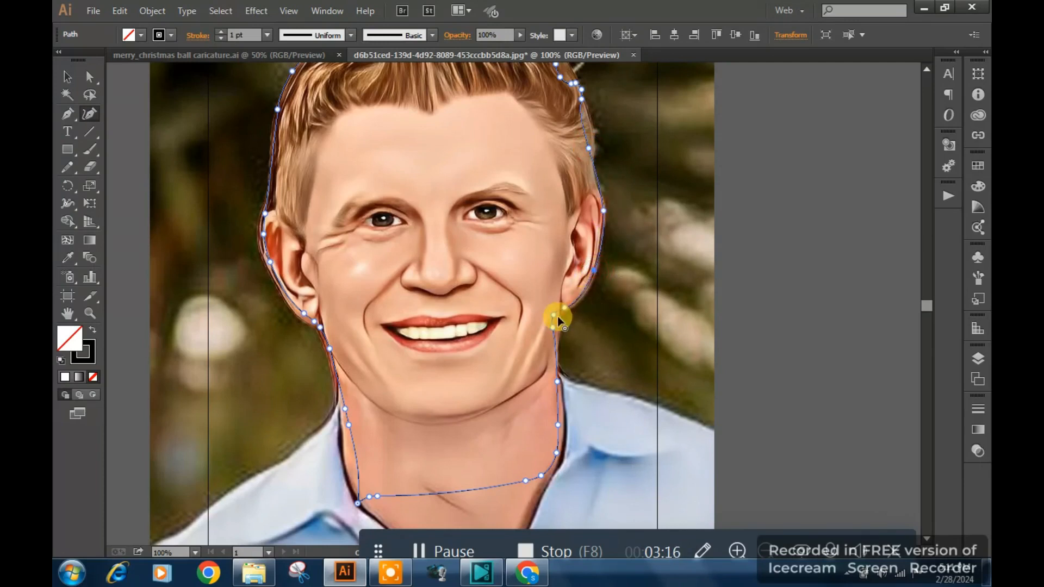
left_click_drag(555, 315, 560, 323)
left_click(558, 341)
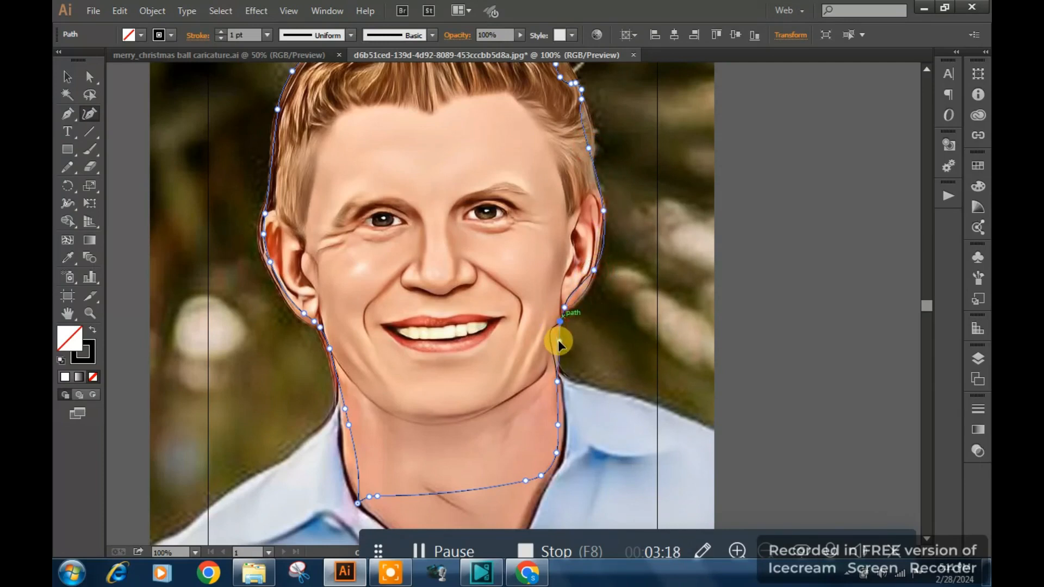
- Adjust the outline's anchor points at the base of the neck and above the ear on the image's left side
left_click(360, 494)
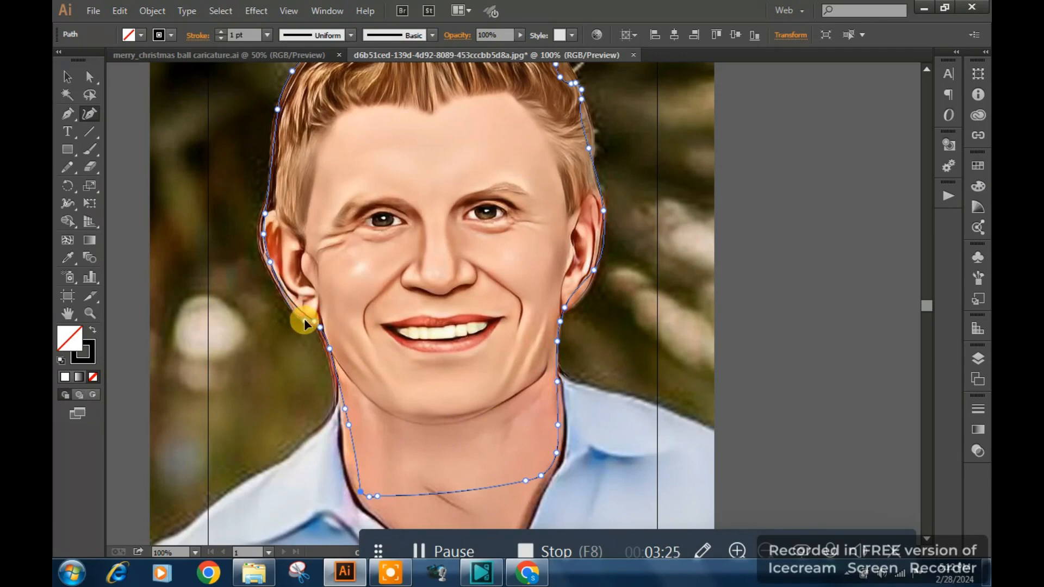
left_click_drag(442, 182, 439, 323)
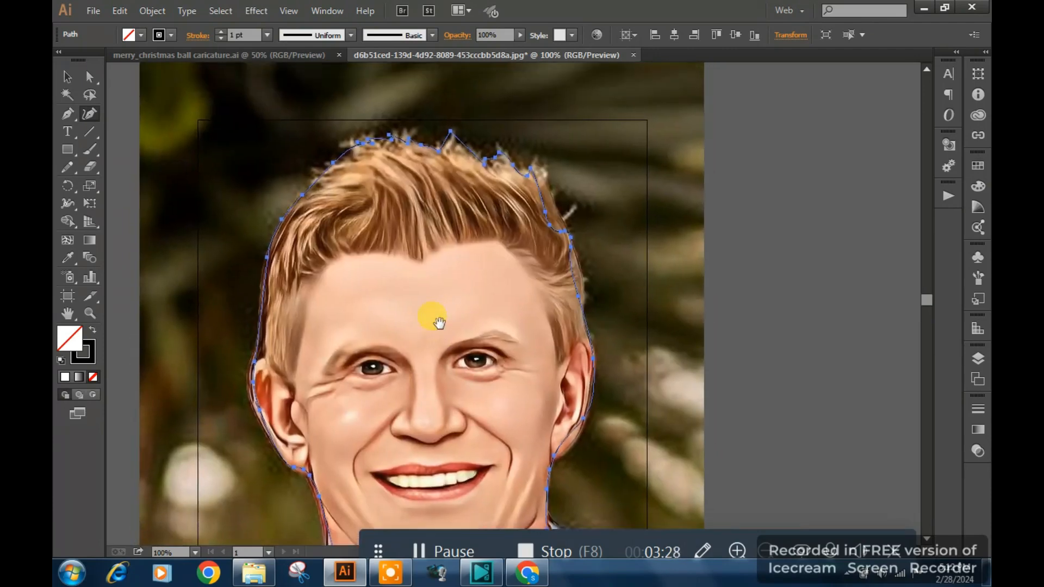
left_click(259, 356)
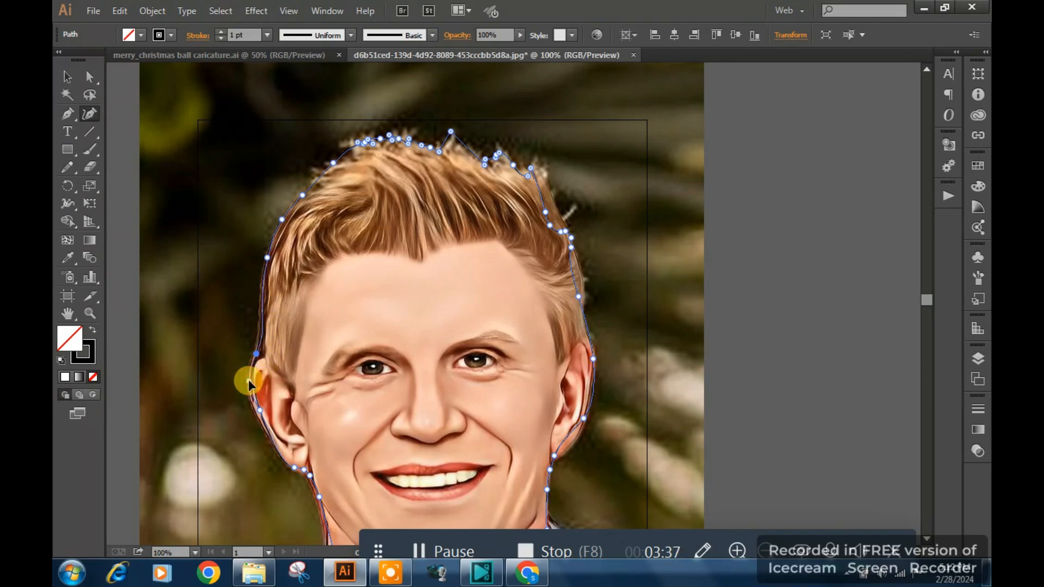
left_click(454, 342)
left_click_drag(455, 273, 468, 252)
scroll(468, 251, "down", 1)
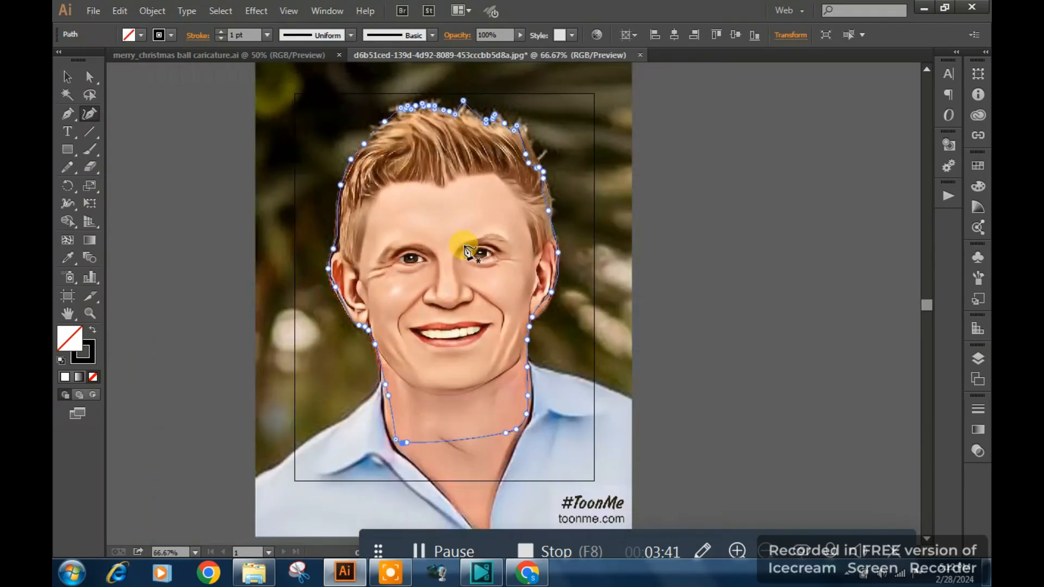
- Fill the traced head outline with a muted reddish-brown color
double_click(70, 336)
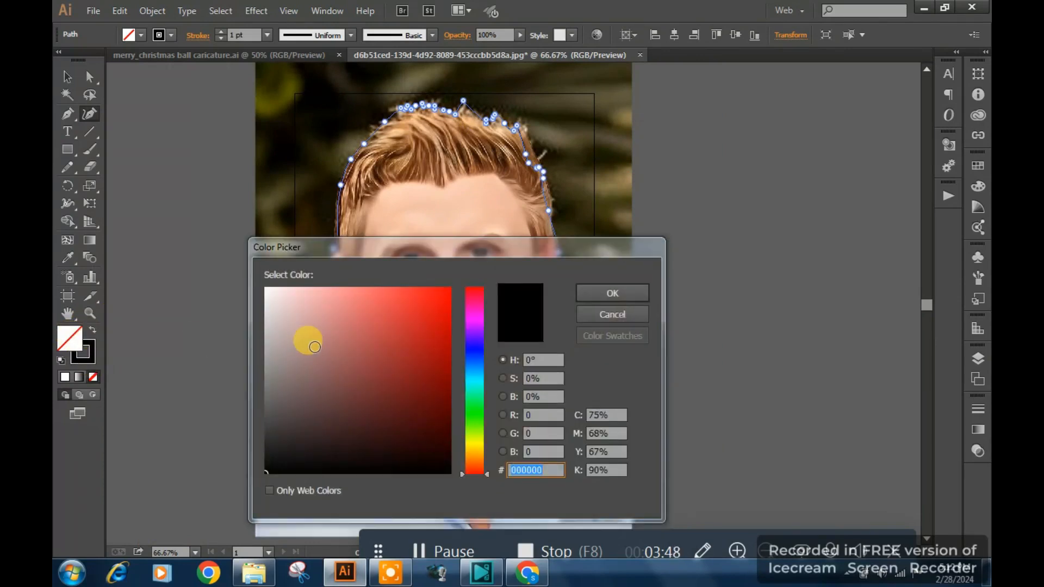
left_click(312, 347)
left_click(298, 310)
left_click(288, 365)
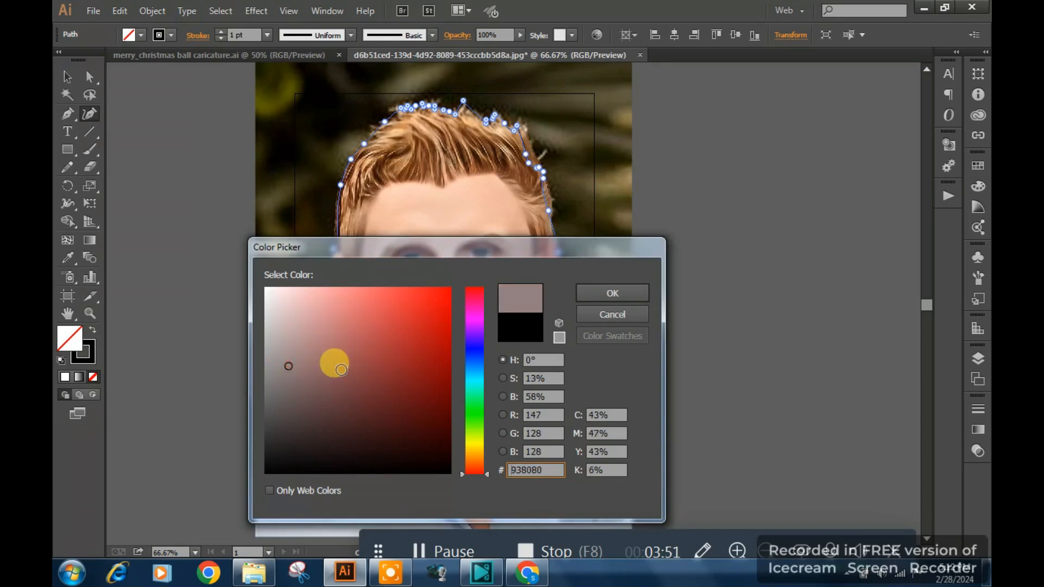
left_click(334, 370)
left_click(612, 294)
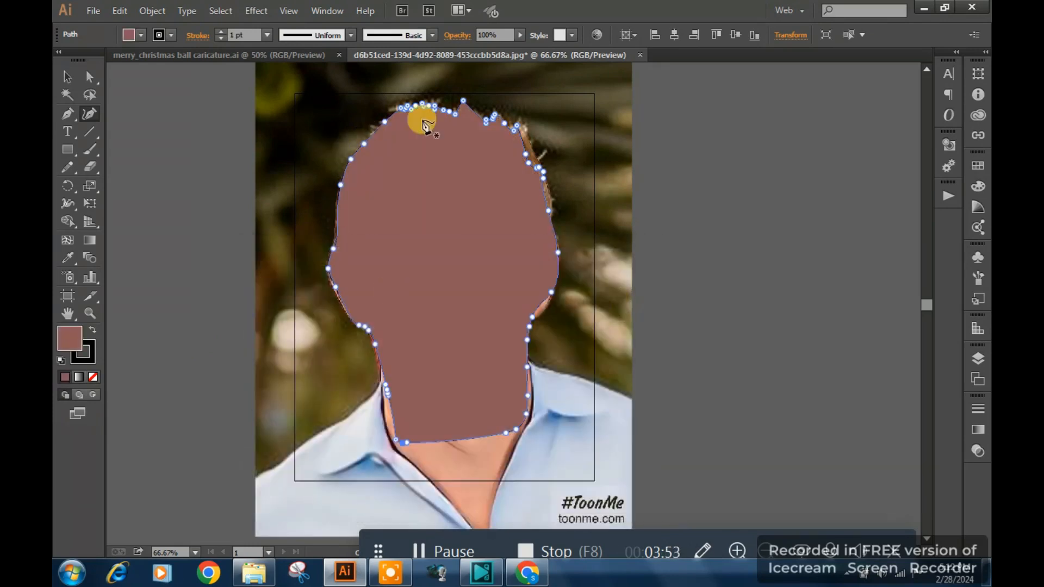
- Select the filled head outline together with the portrait photo and make a clipping mask from them
left_click(68, 77)
left_click_drag(423, 240, 628, 251)
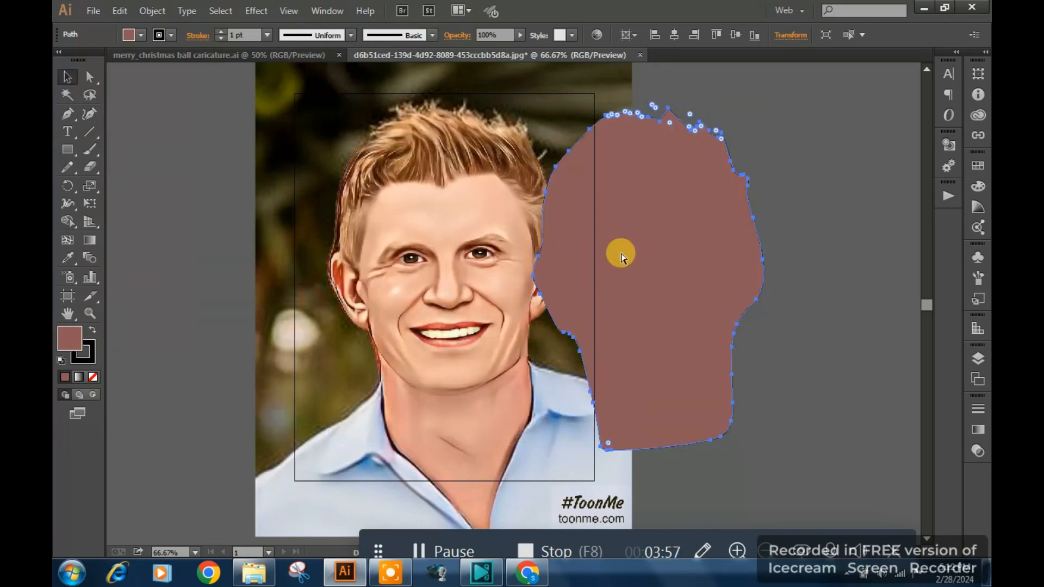
key("ctrl+z")
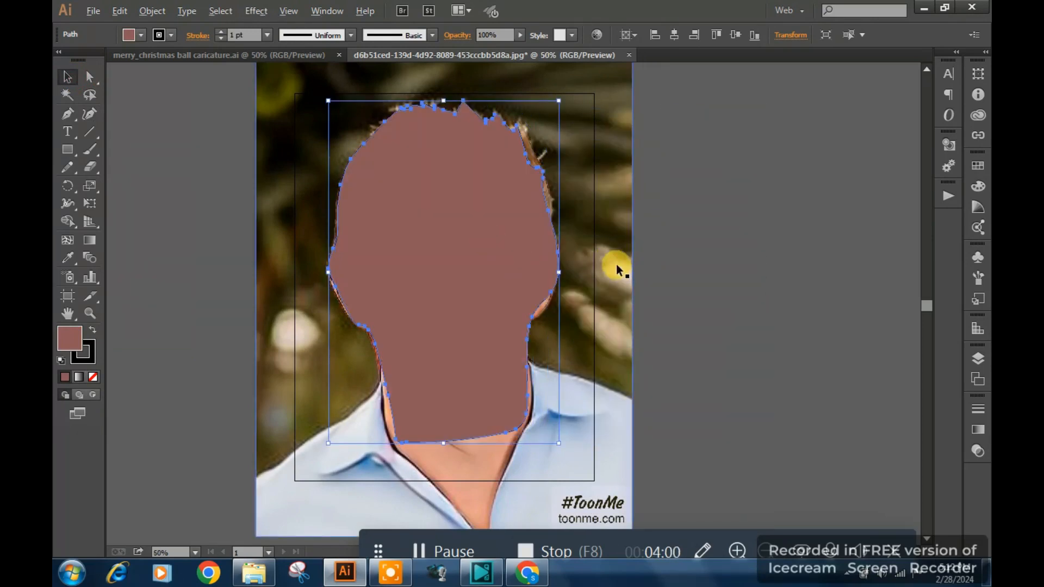
key("ctrl+minus")
left_click(267, 201)
left_click_drag(358, 247, 504, 337)
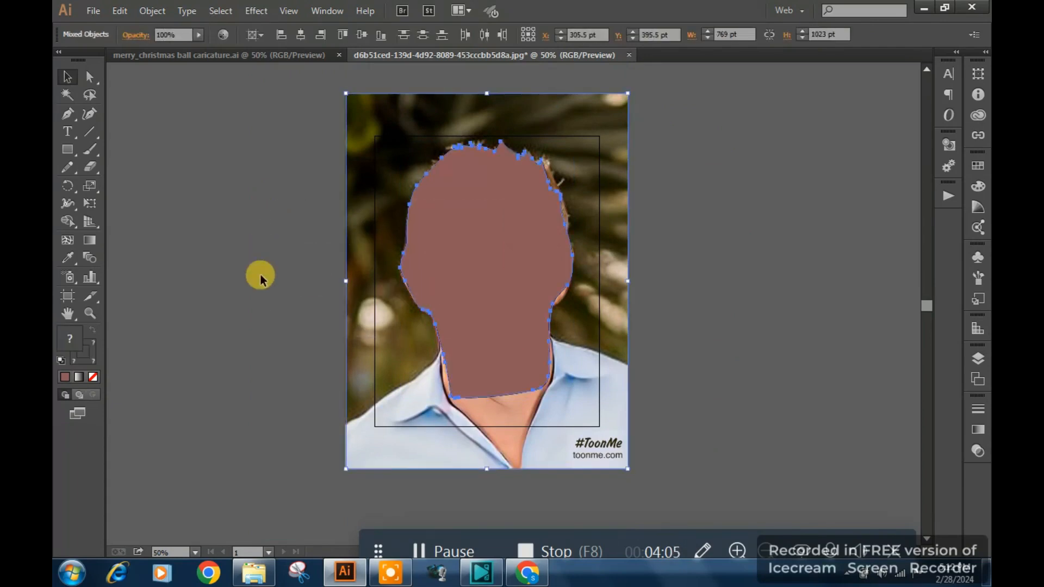
left_click_drag(275, 154, 585, 343)
right_click(487, 239)
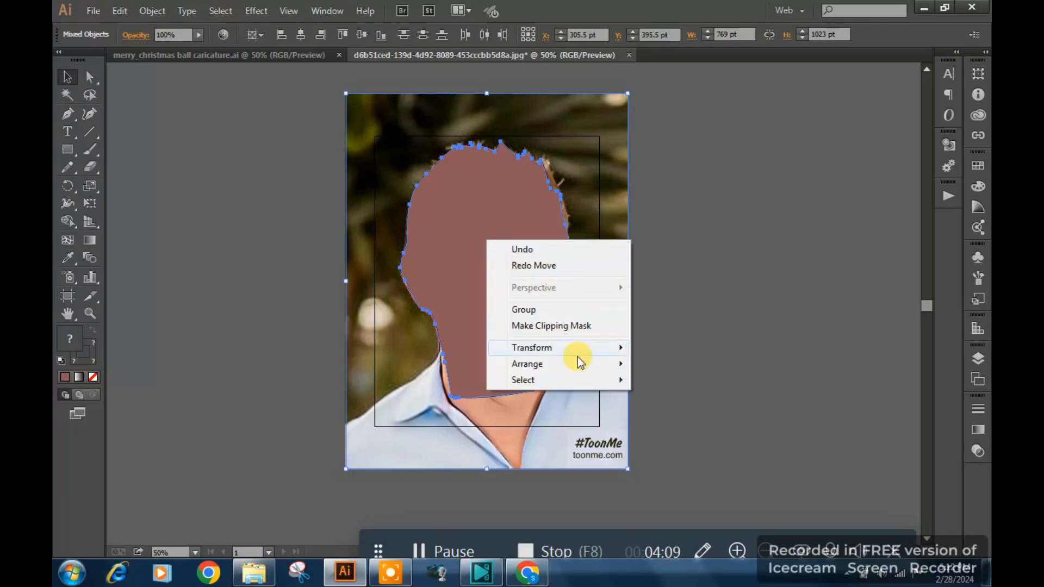
left_click(569, 324)
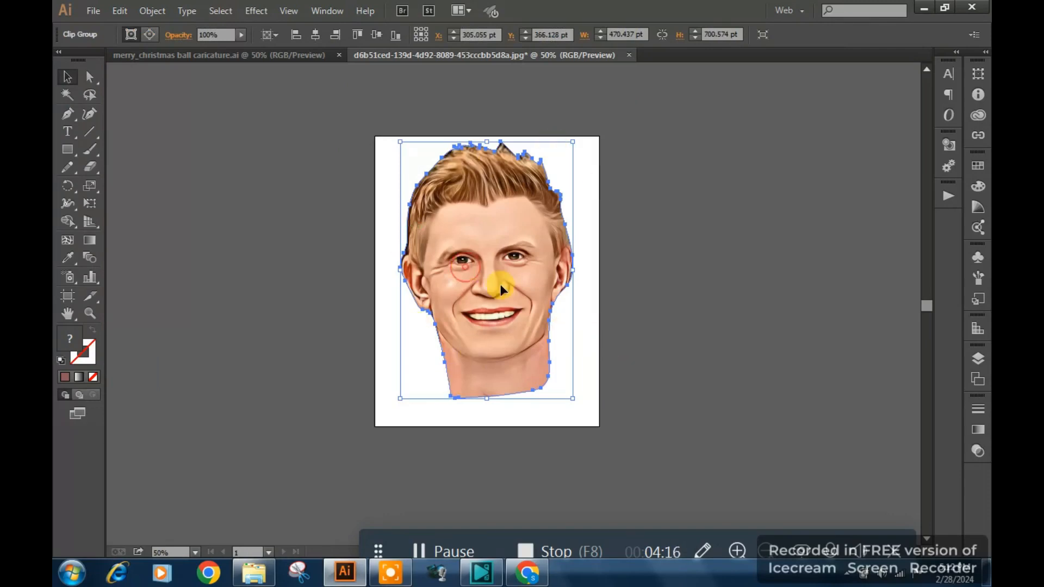
- Try shifting the portrait image inside the clipped head group, undo the shift, and leave isolation mode
left_click_drag(500, 284, 257, 309)
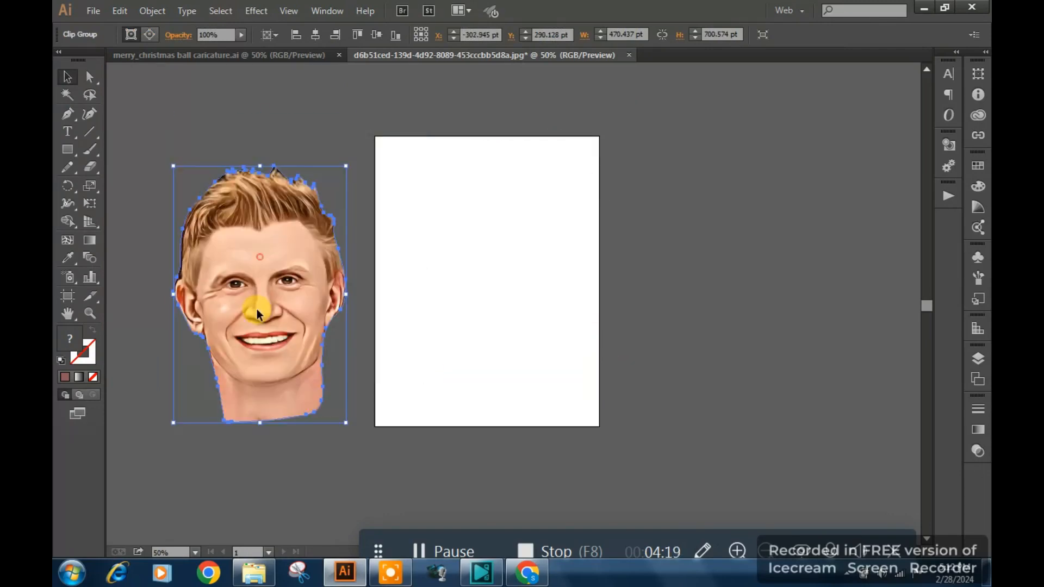
double_click(259, 295)
left_click(259, 295)
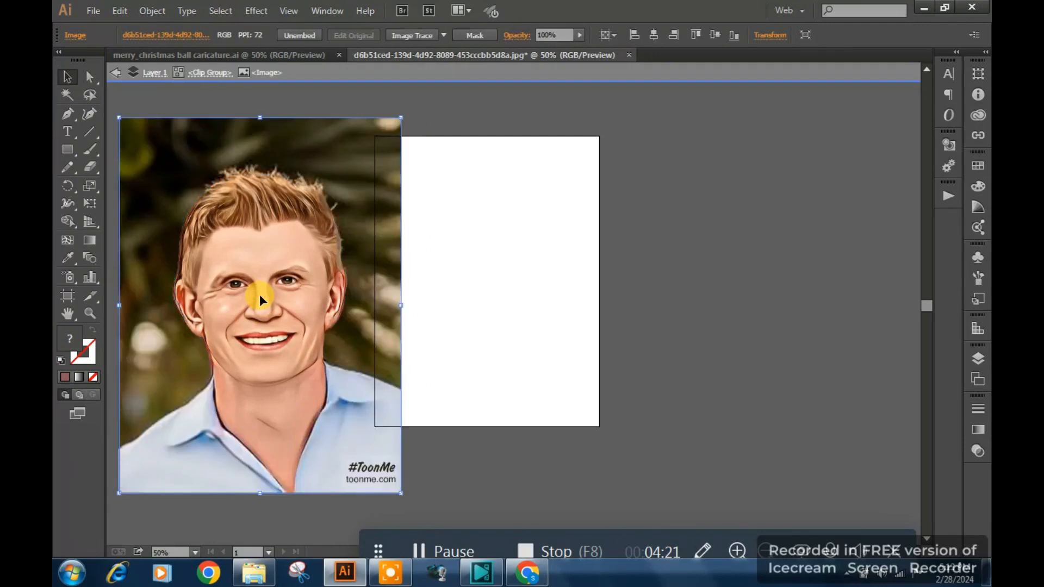
left_click_drag(264, 306, 356, 302)
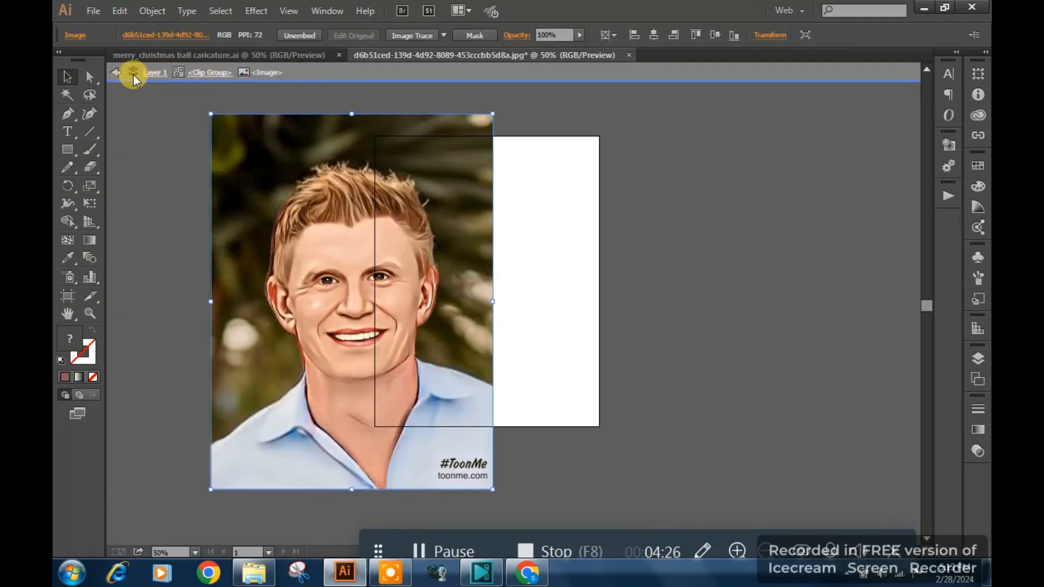
left_click(115, 73)
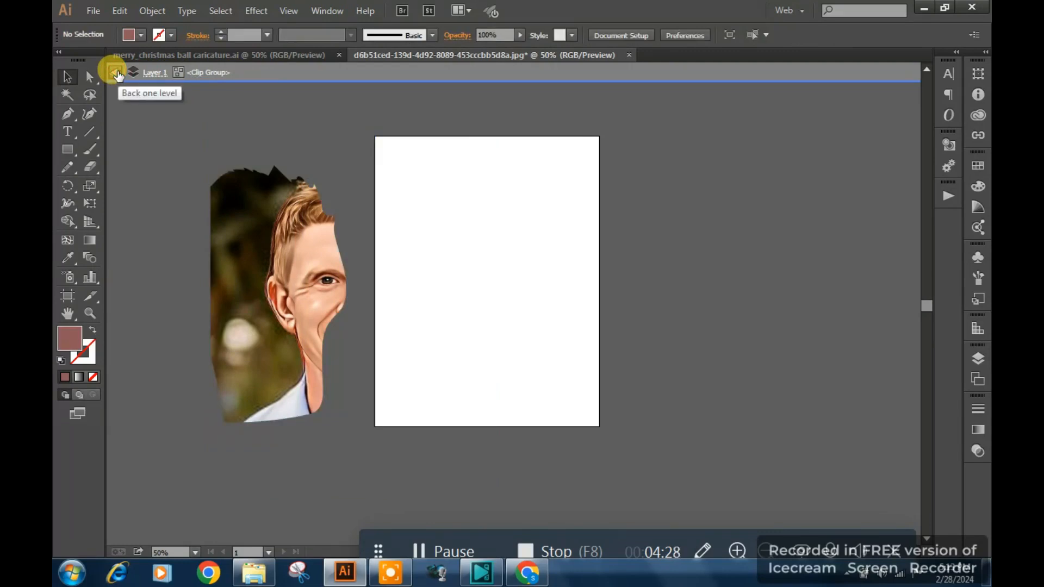
left_click(116, 73)
left_click(116, 73)
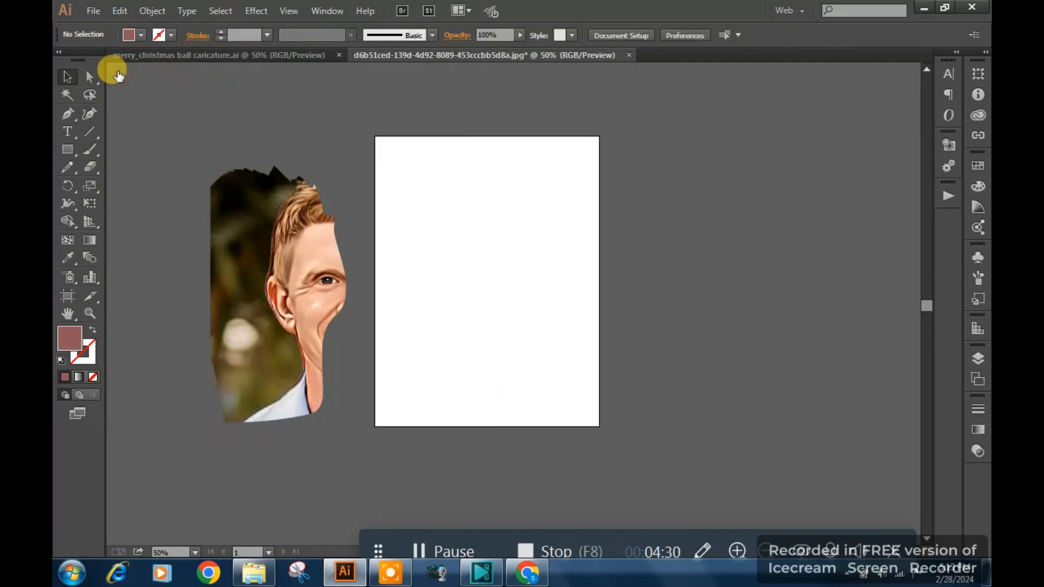
key("ctrl+z")
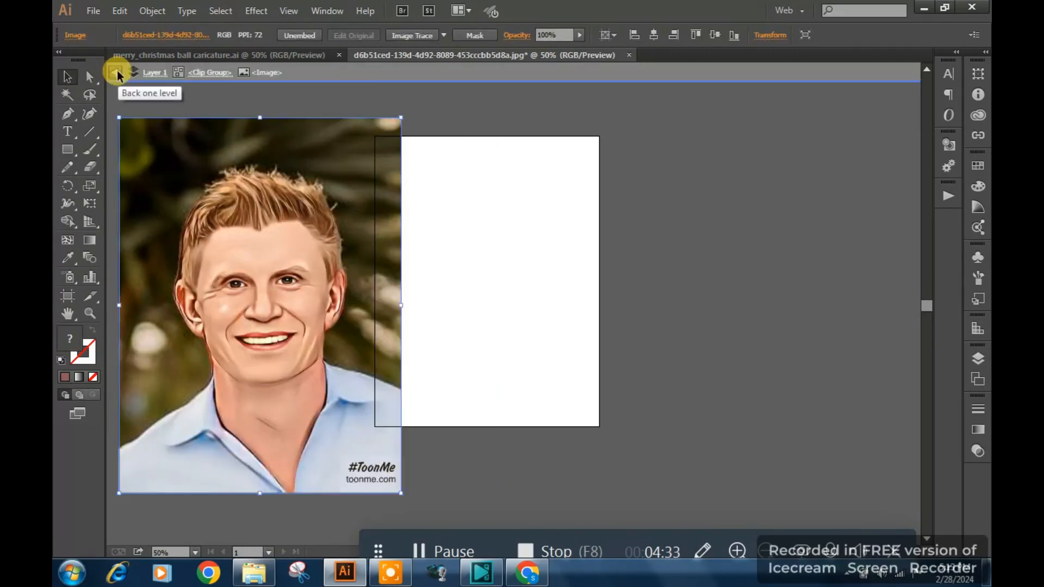
left_click(116, 74)
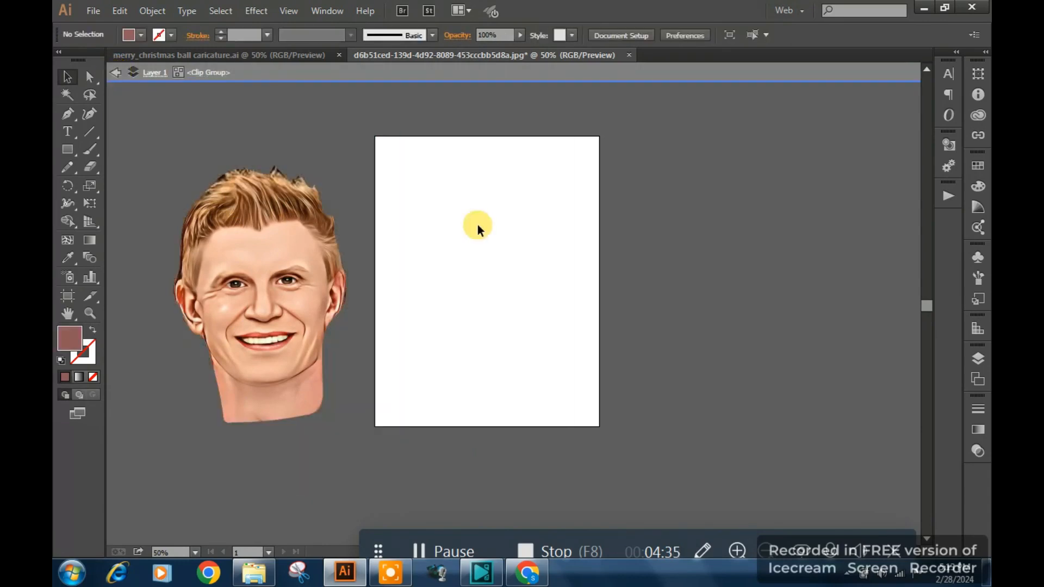
left_click(289, 273)
double_click(464, 258)
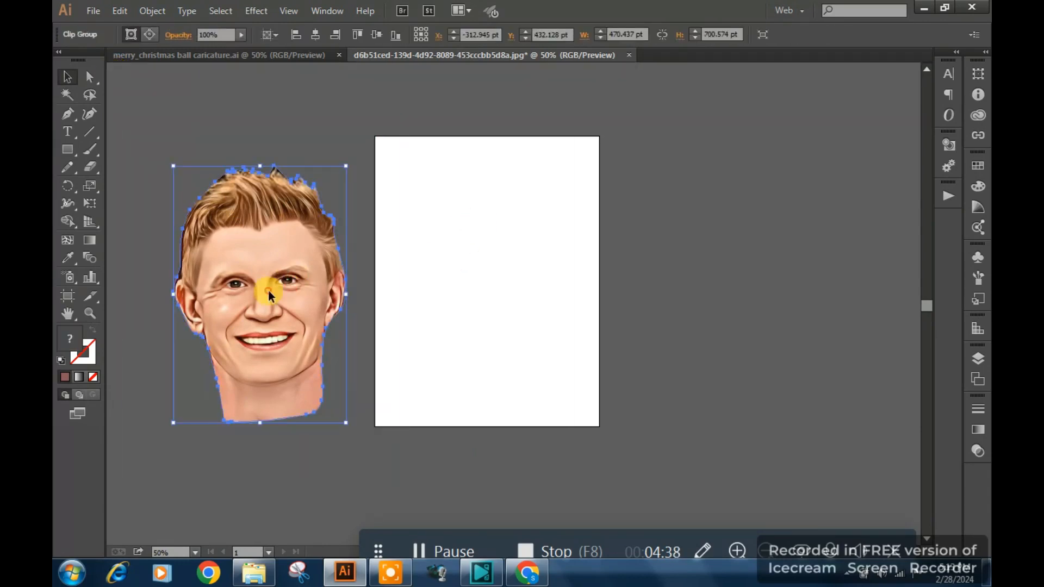
- Move the clipped head to the artboard's right edge and copy it
left_click_drag(261, 284, 672, 258)
left_click(673, 257)
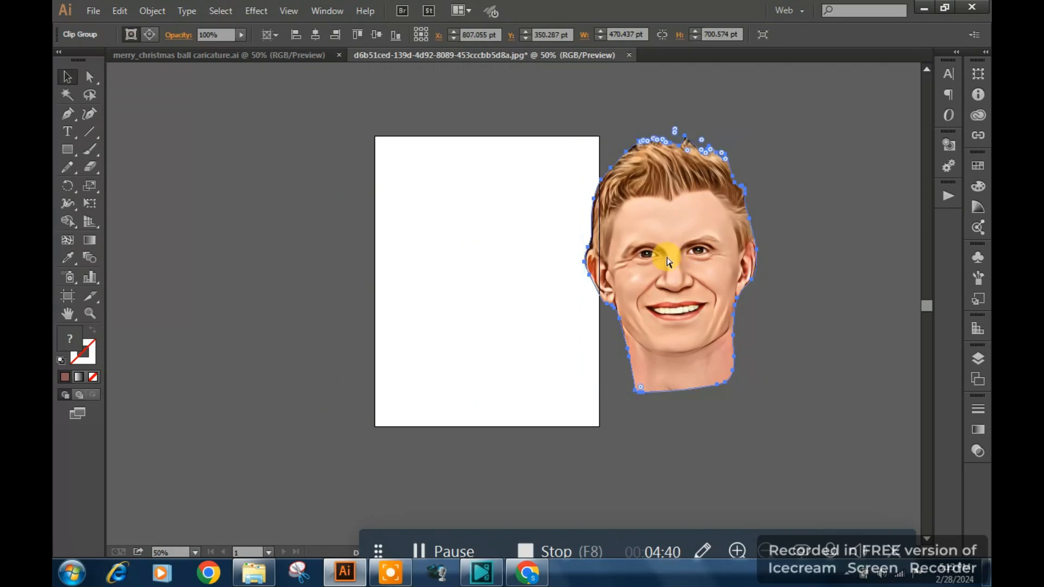
right_click(667, 257)
left_click(624, 216)
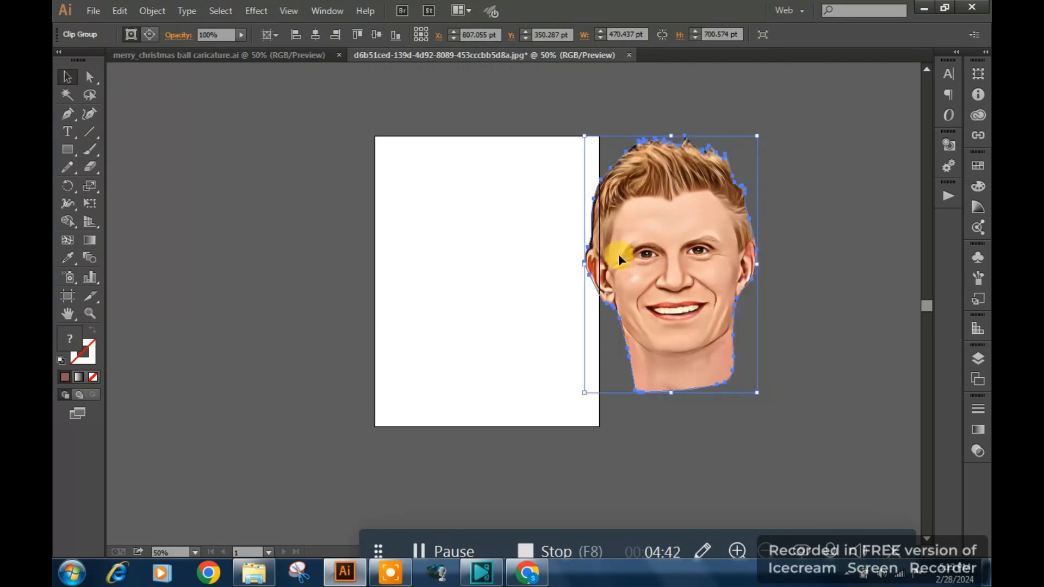
left_click(130, 11)
left_click(143, 82)
- In merry_christmas ball caricature.ai, isolate the upper card's bearded head group and move that head aside from the gold ball body
left_click(275, 56)
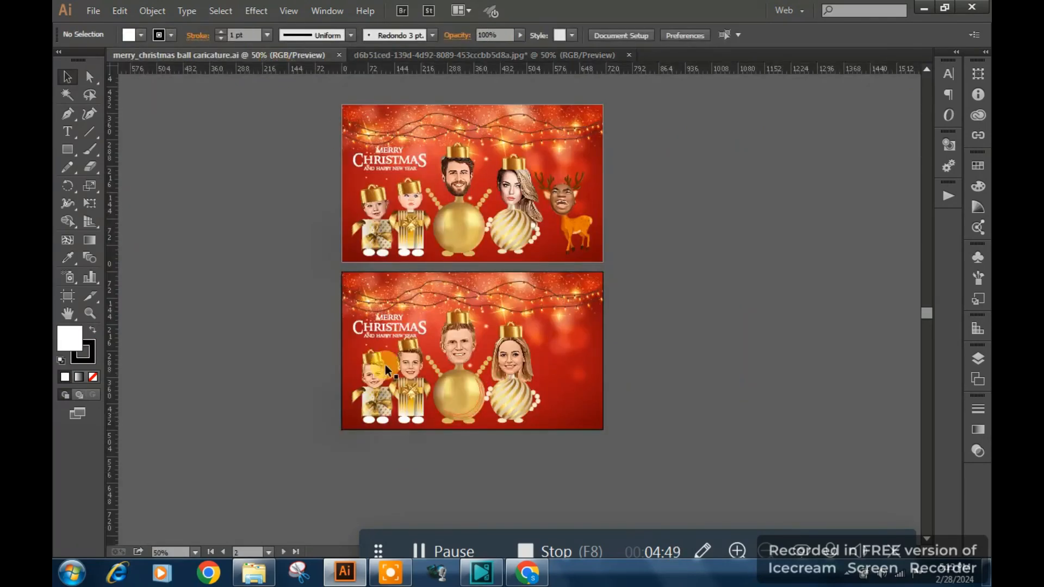
scroll(415, 321, "up", 3)
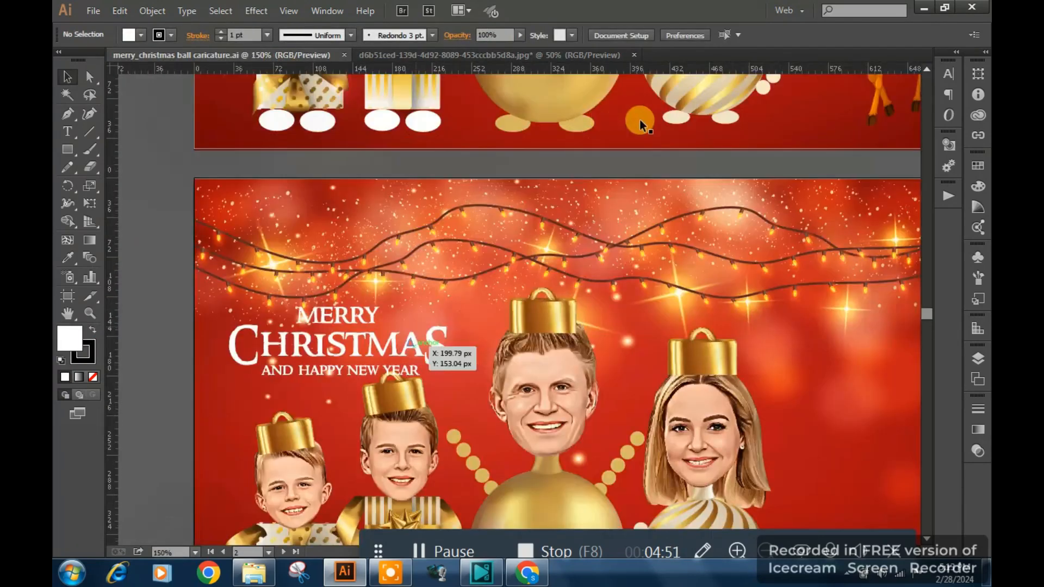
scroll(640, 119, "down", 3)
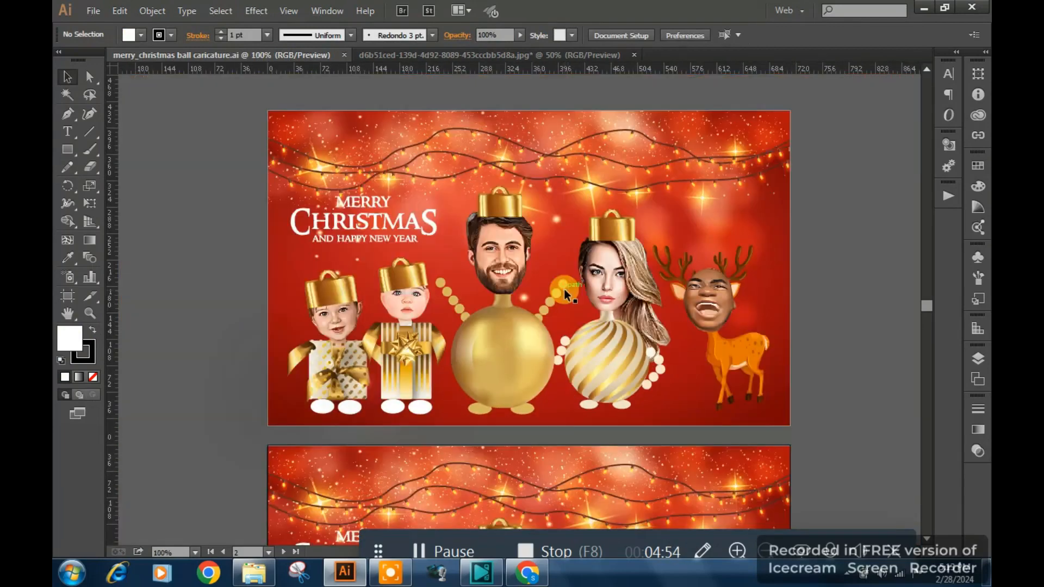
scroll(494, 253, "up", 1)
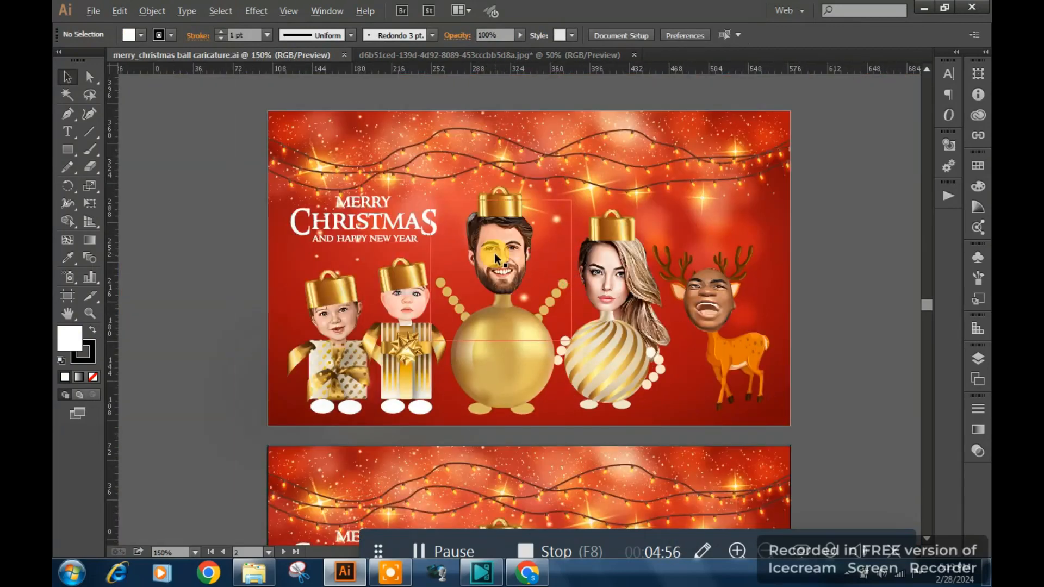
scroll(496, 259, "up", 1)
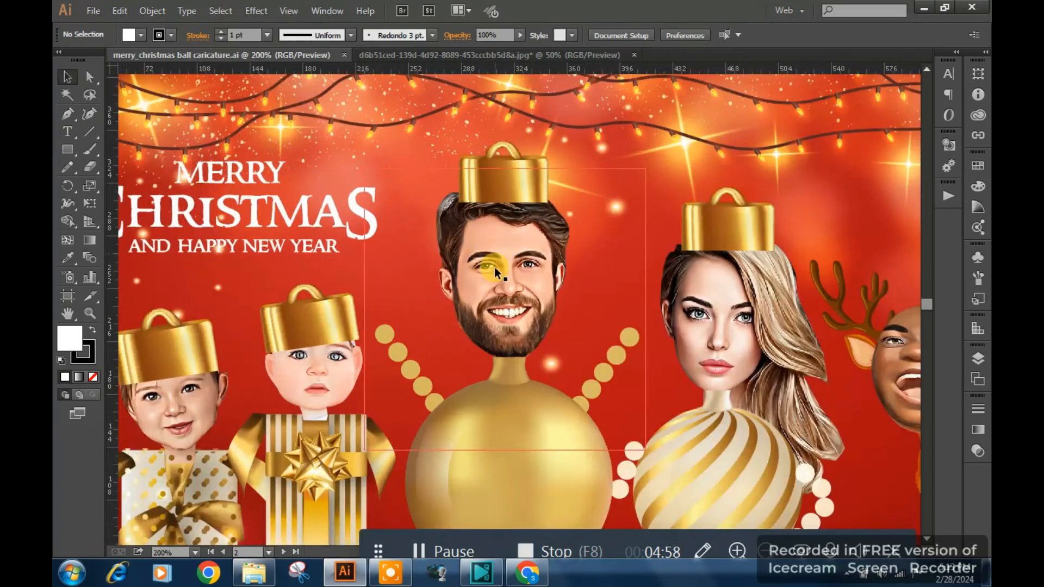
double_click(491, 282)
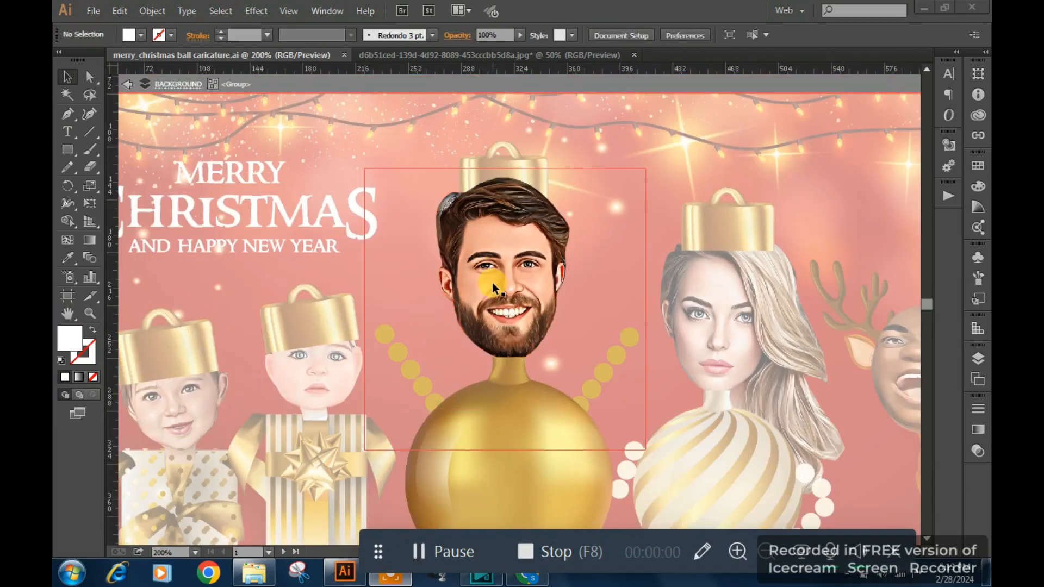
left_click_drag(502, 260, 501, 229)
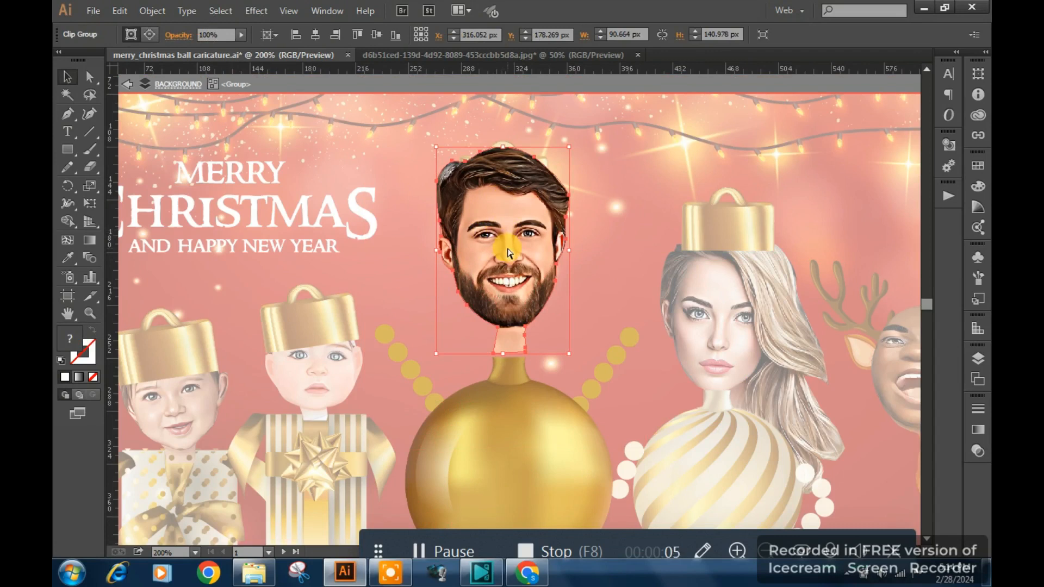
key("ctrl+z")
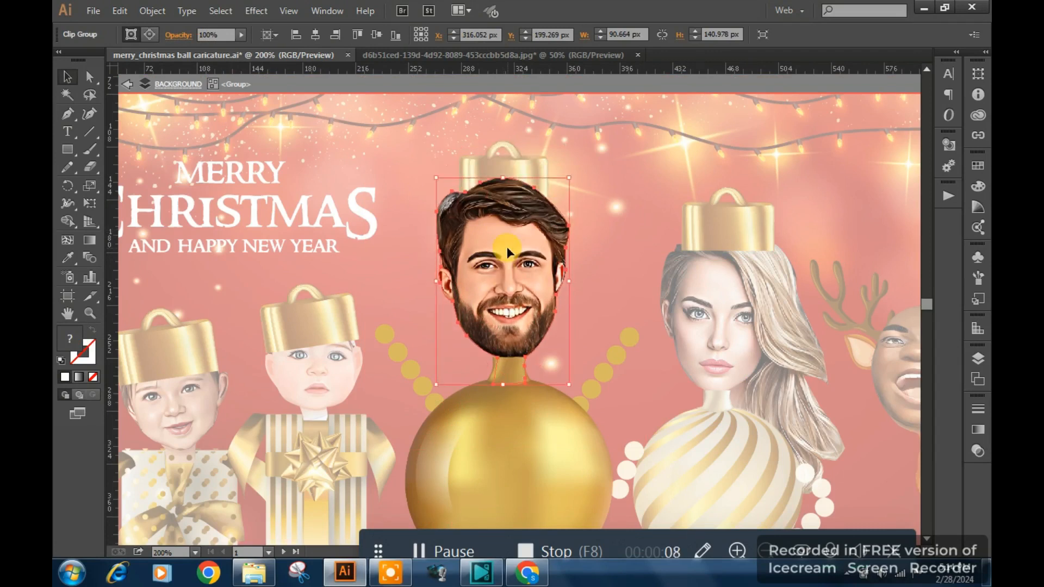
left_click_drag(514, 267, 370, 262)
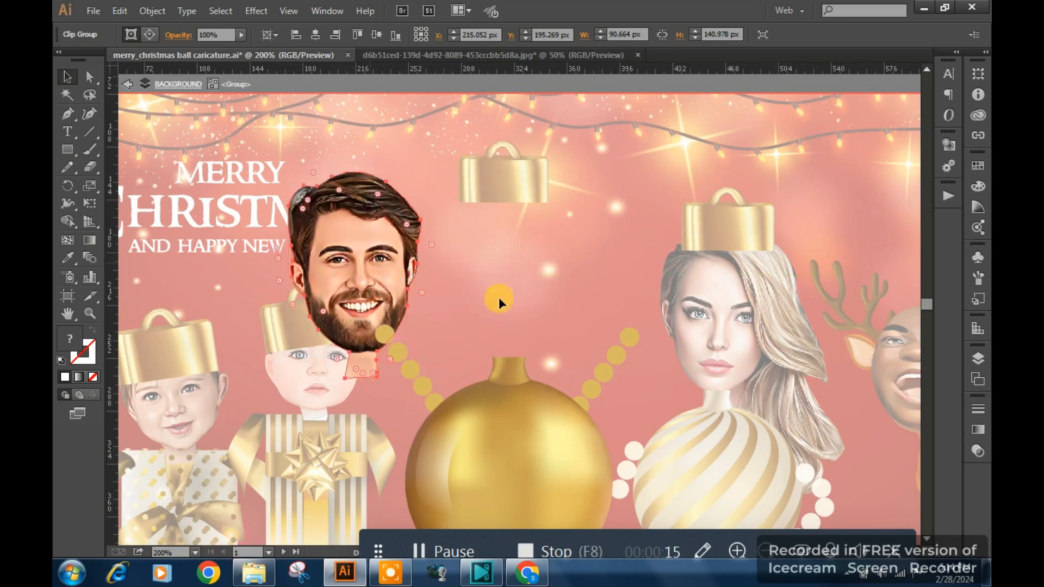
- Paste the copied blond head into the isolated group, scale it to about 89 by 132 px, and place it above the gold ball
key("ctrl+v")
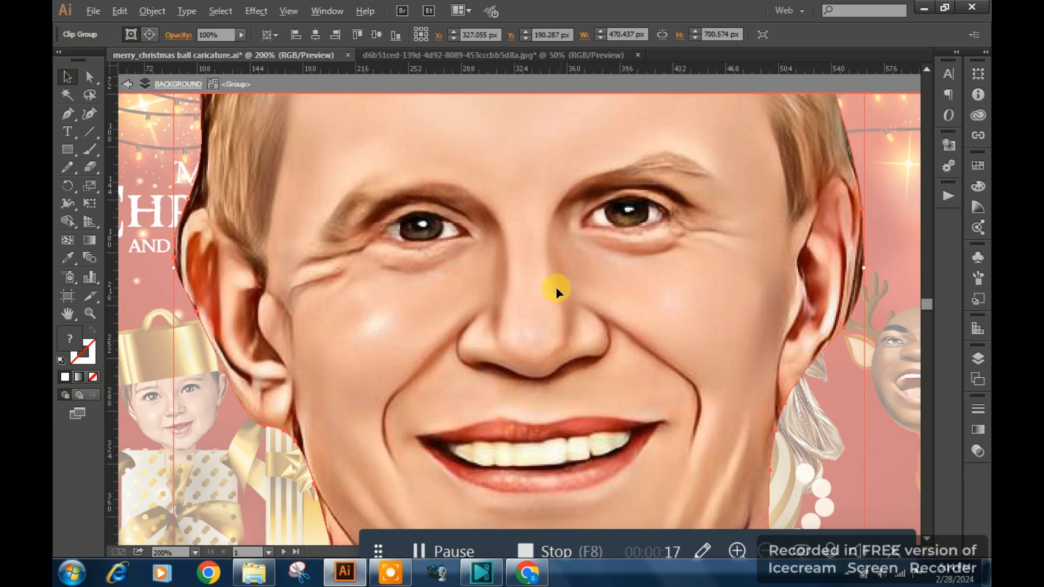
scroll(556, 286, "down", 1)
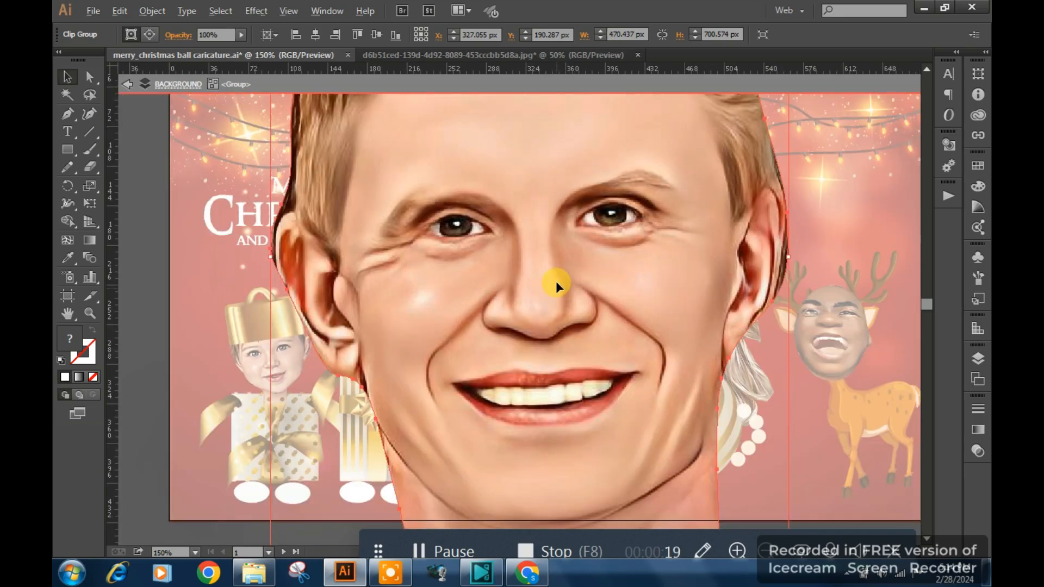
scroll(555, 281, "down", 1)
scroll(611, 206, "down", 1)
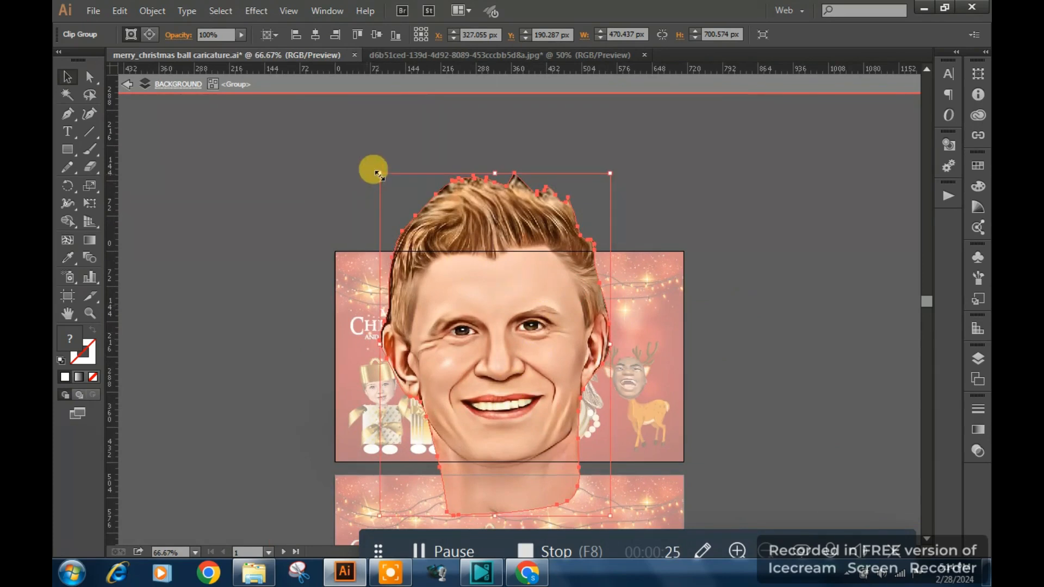
left_click_drag(377, 173, 590, 478)
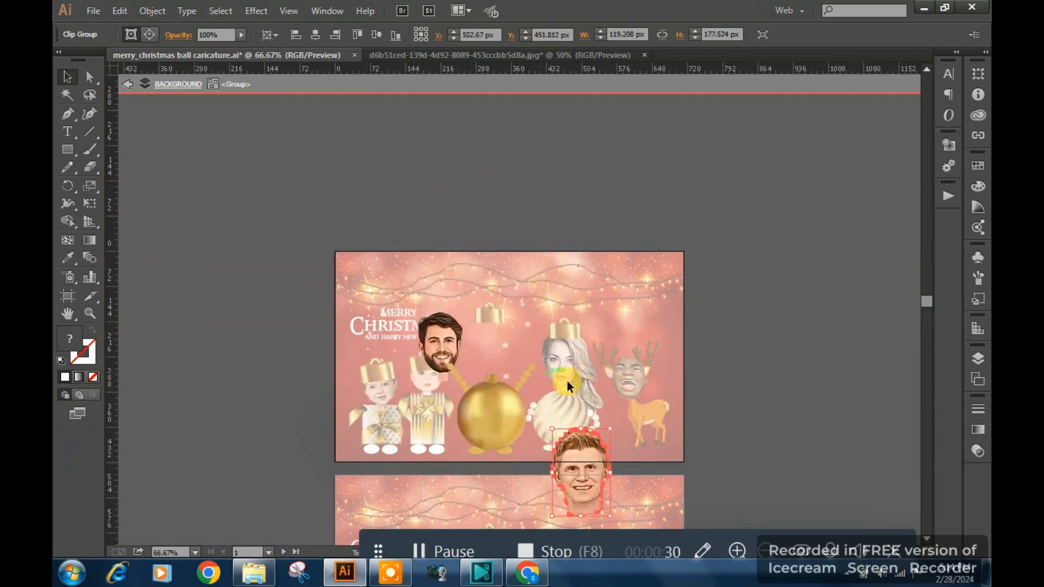
left_click_drag(552, 429, 535, 223)
scroll(482, 321, "up", 4)
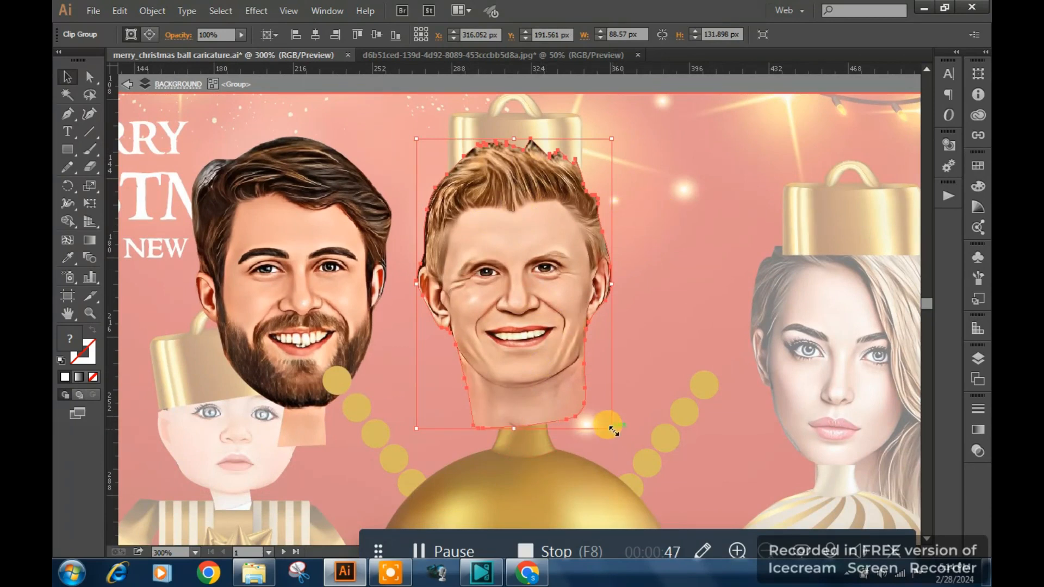
- Enlarge the pasted head to about 98 by 146 px, center it over the gold ball's neck, and exit isolation mode
left_click_drag(611, 429, 633, 461)
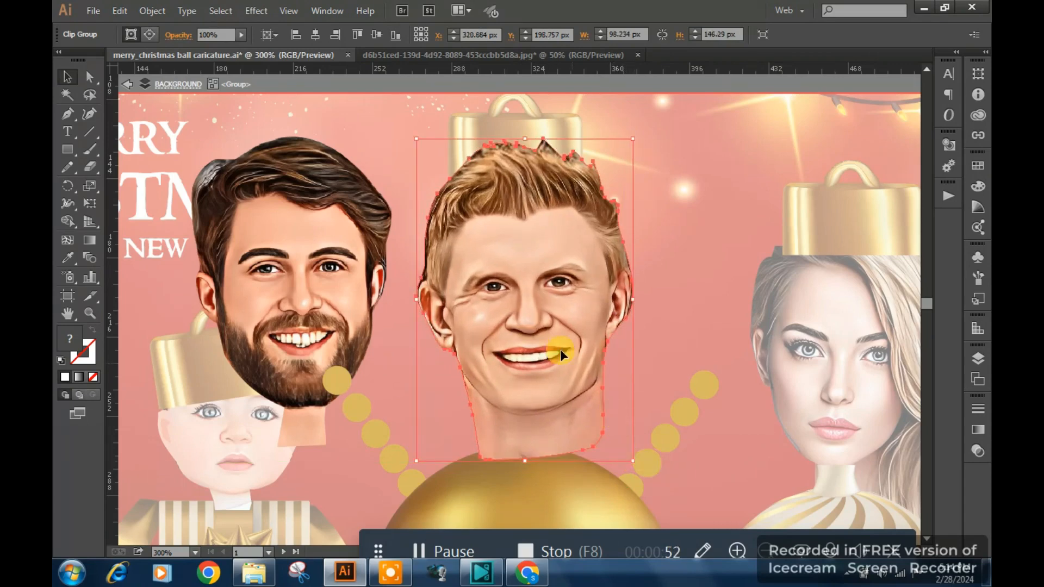
left_click_drag(535, 310, 527, 299)
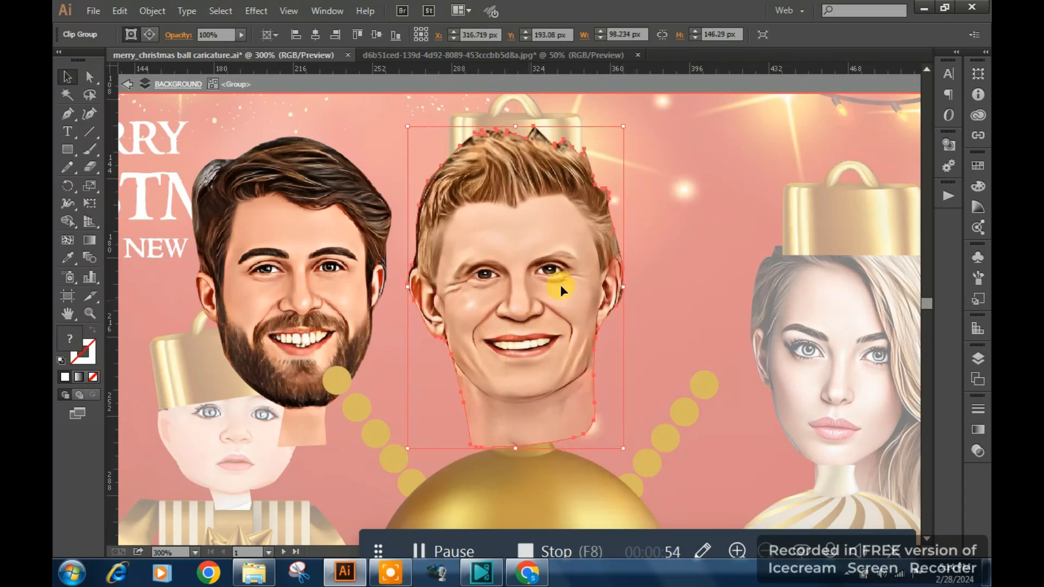
left_click(128, 85)
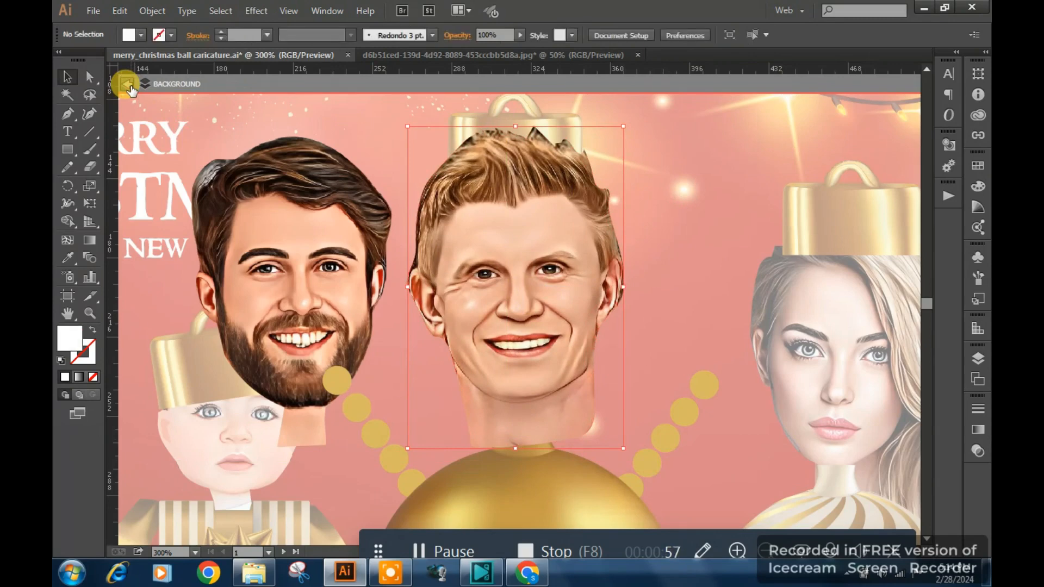
left_click(129, 86)
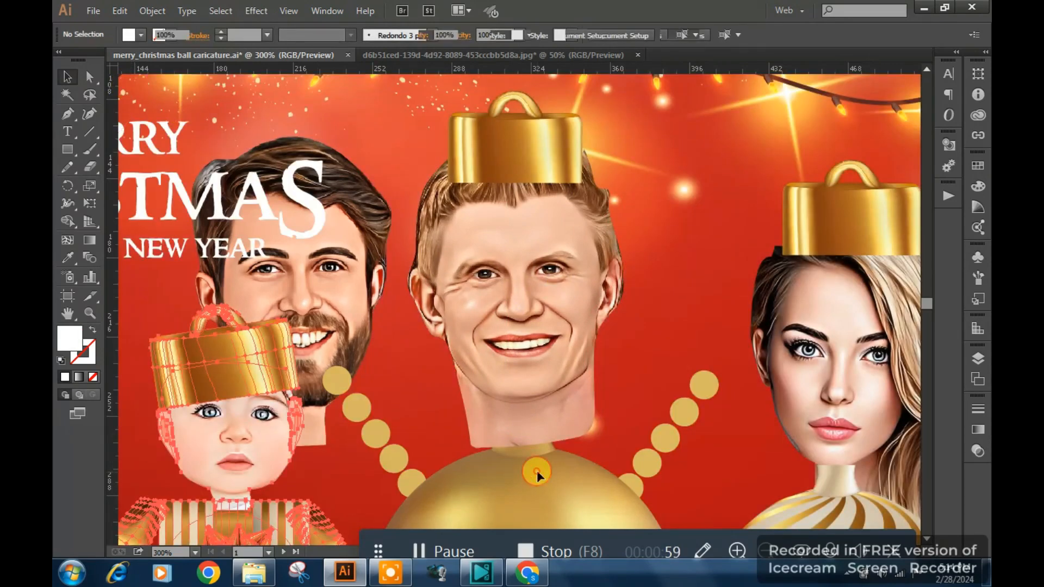
key("ctrl+minus")
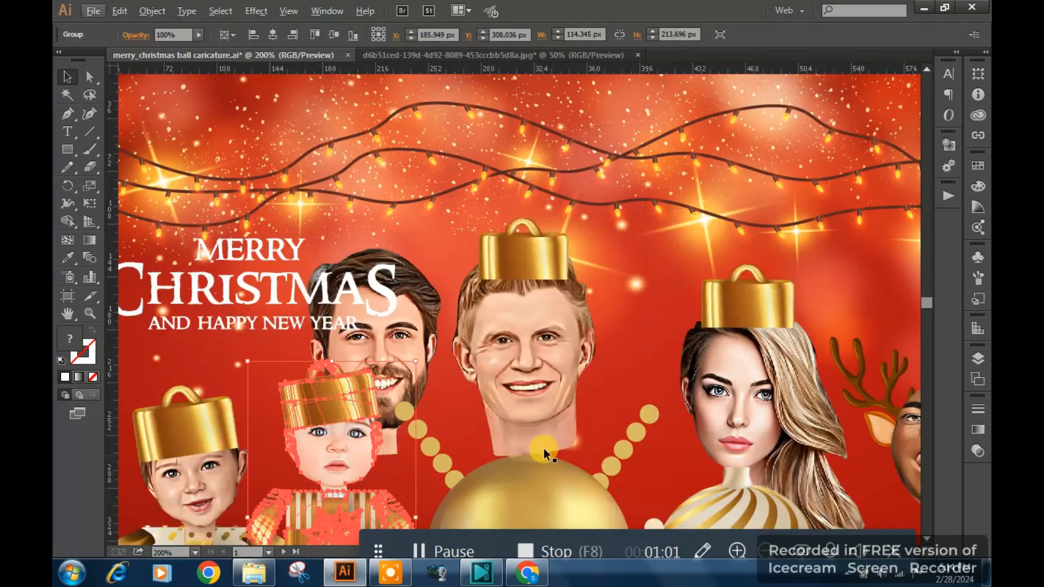
left_click_drag(528, 473, 529, 315)
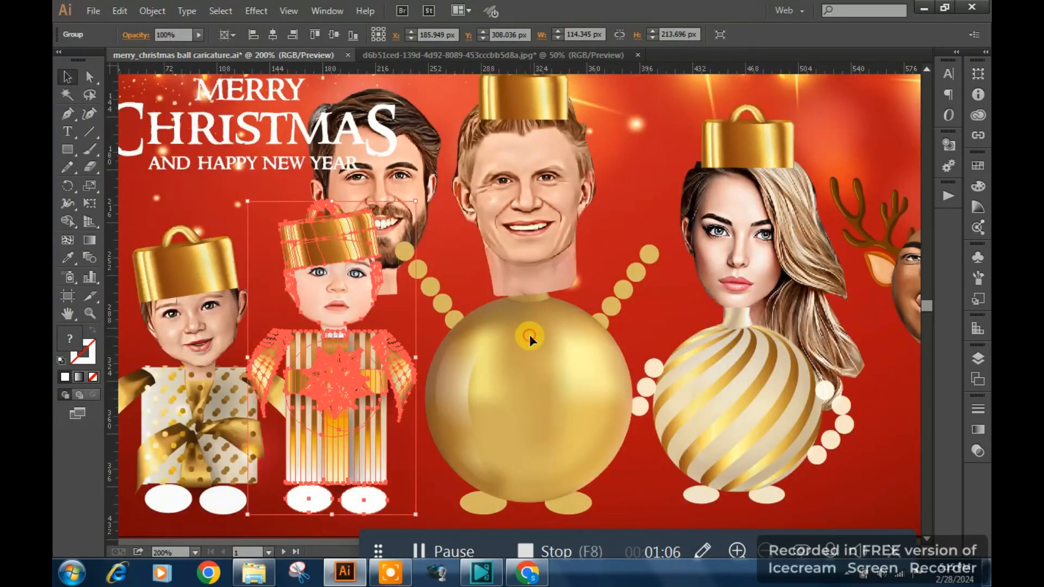
double_click(529, 335)
left_click(563, 374)
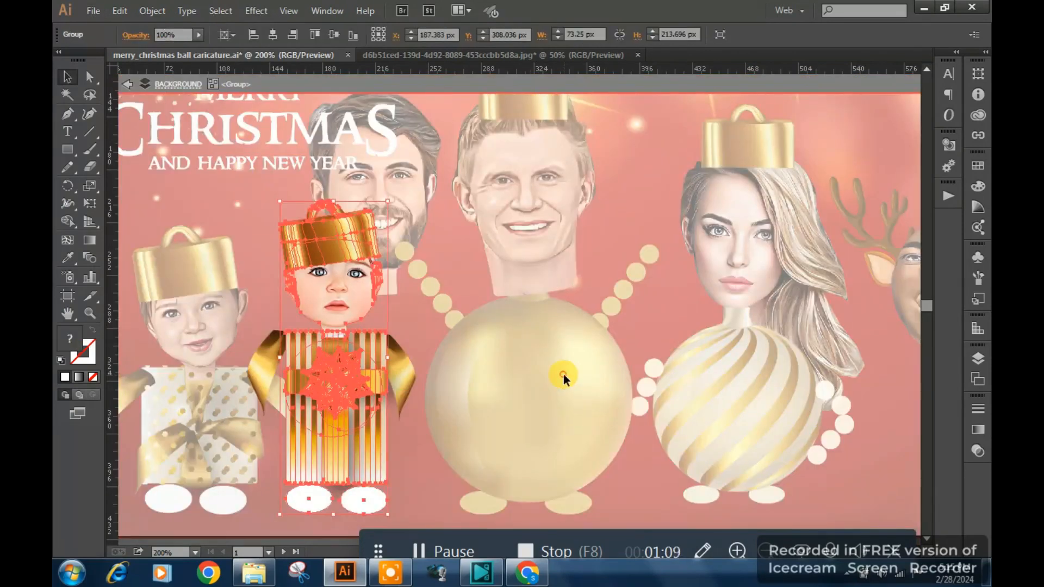
double_click(703, 201)
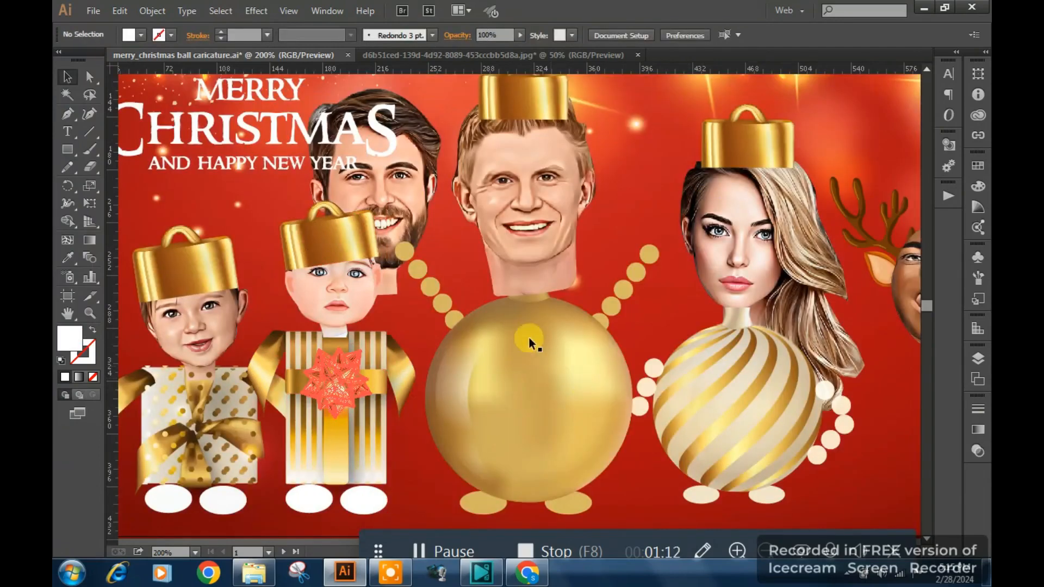
- Isolate the upper card's gold ball figure group and bring the ball body to the front of the heads
left_click(586, 321)
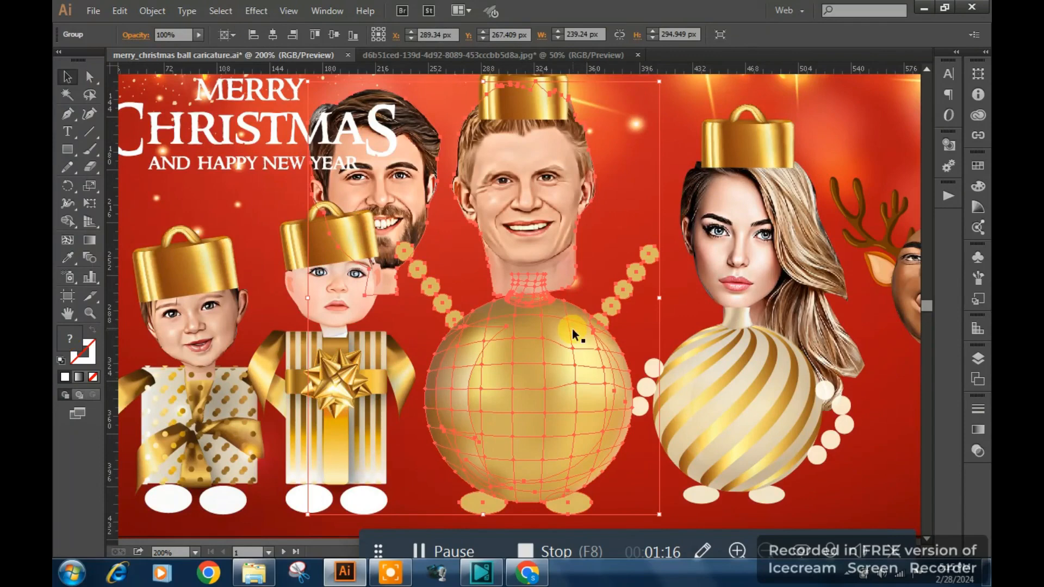
double_click(573, 330)
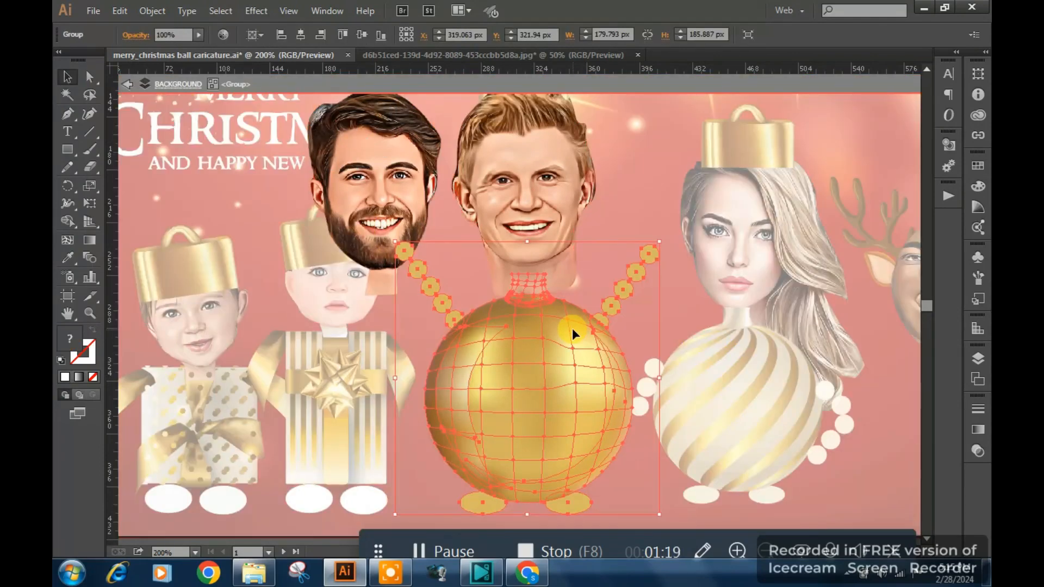
right_click(572, 328)
mouse_move(707, 462)
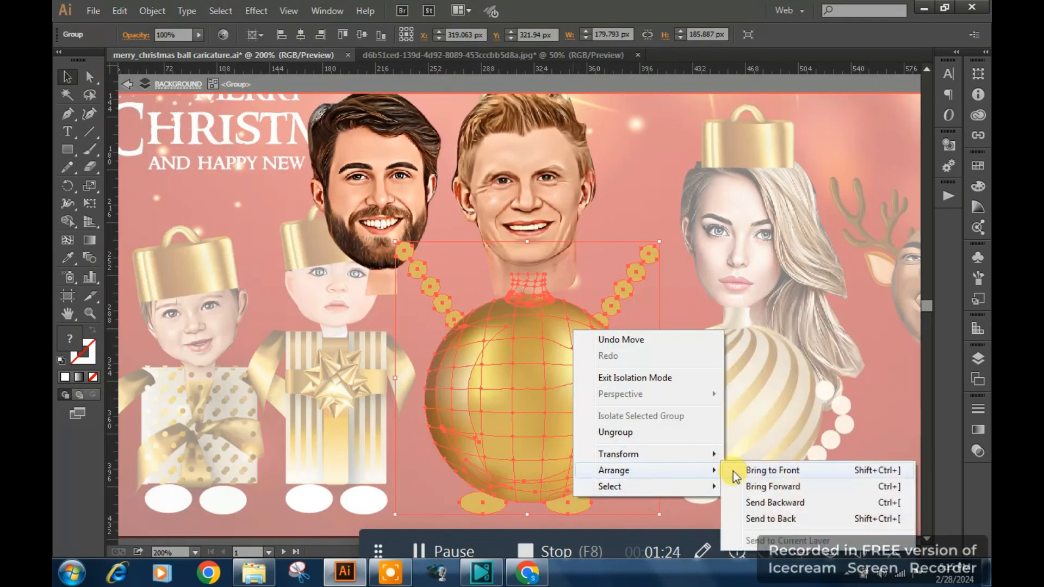
left_click(734, 470)
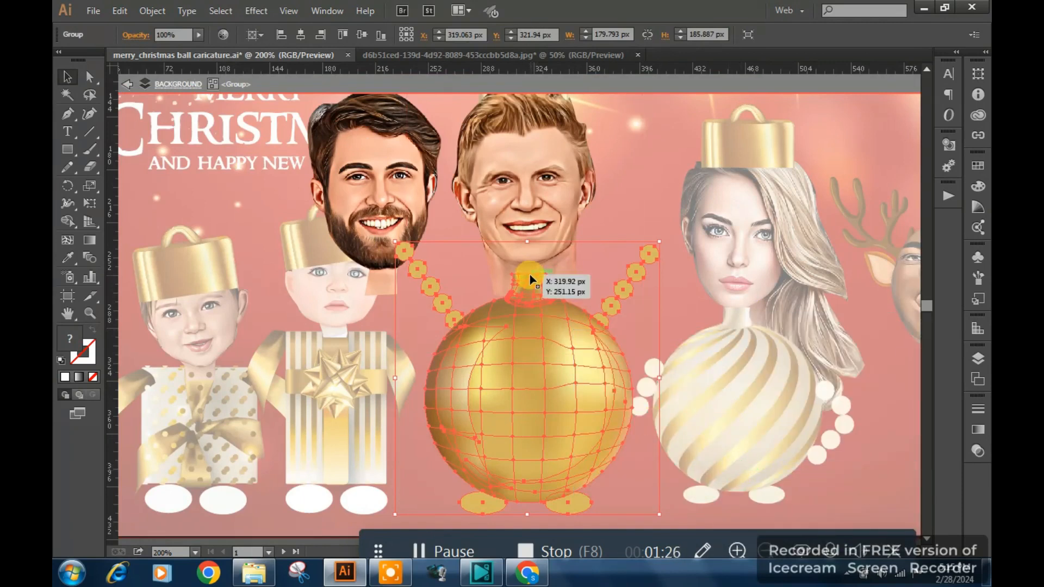
- Reshape the blond head's clipping path on the left side of the neck, pulling its anchor points in to the jaw and gold neck
left_click(530, 213)
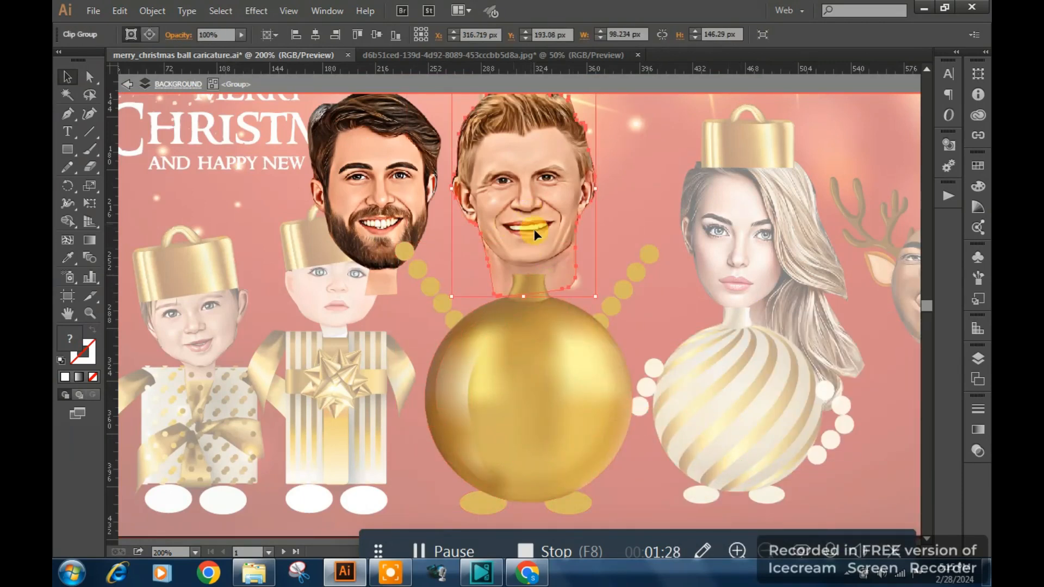
key("ctrl+plus")
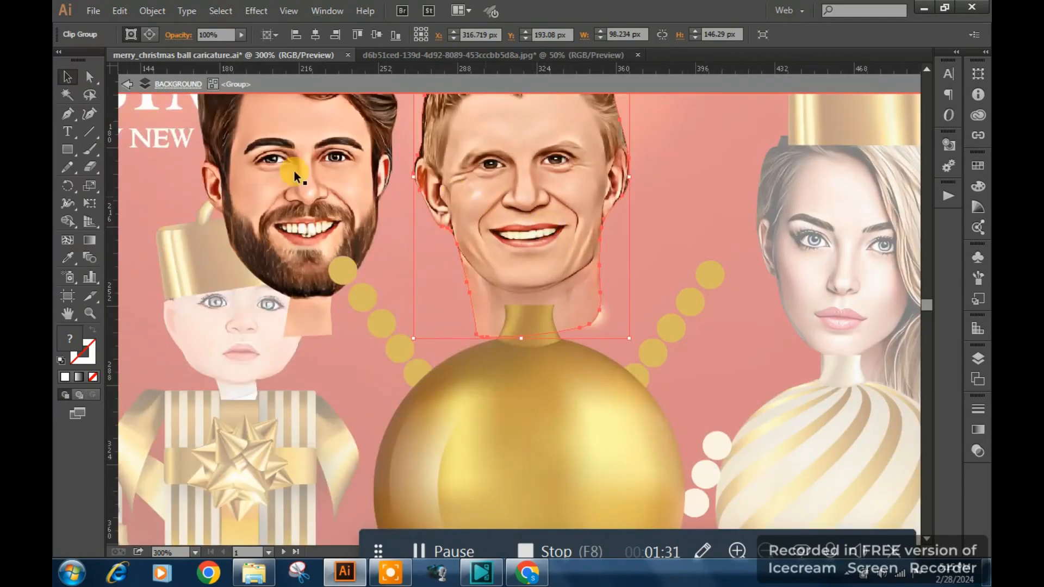
left_click(93, 117)
left_click(468, 288)
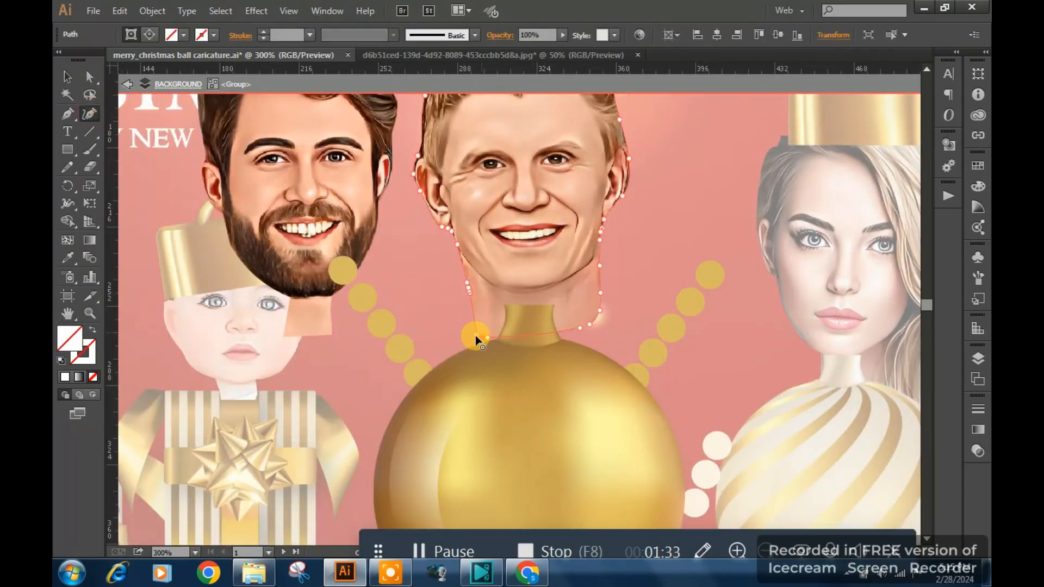
left_click_drag(475, 334, 501, 330)
left_click(471, 293)
mouse_move(470, 293)
left_mouse_down()
mouse_move(482, 292)
mouse_move(474, 283)
mouse_move(480, 291)
left_mouse_up()
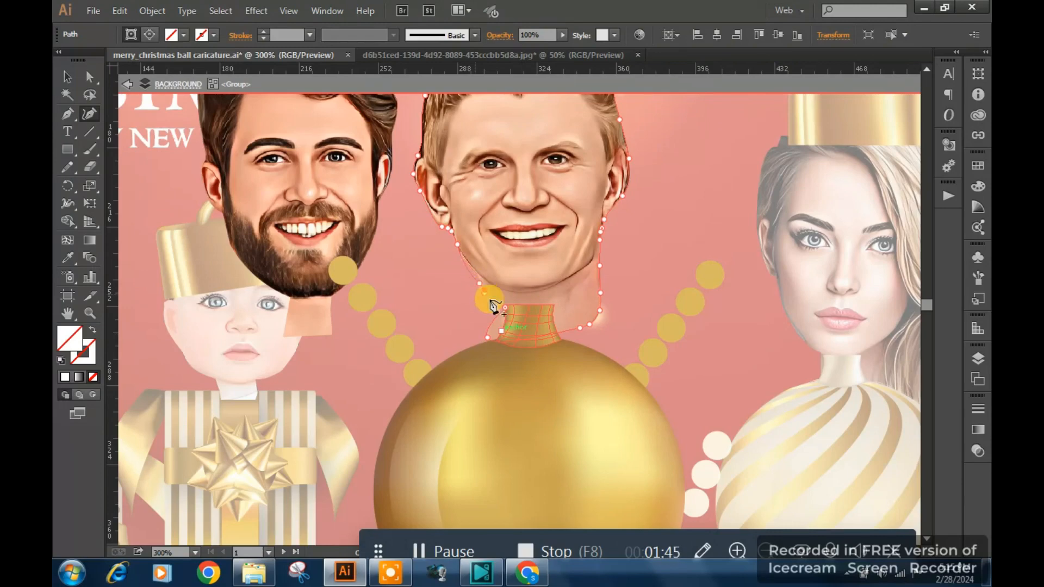
left_click(494, 343)
left_click_drag(491, 334, 503, 317)
- Pull in the clipping path on the right side of the blond head's neck so it follows the jawline to the gold neck
left_click_drag(580, 328, 550, 308)
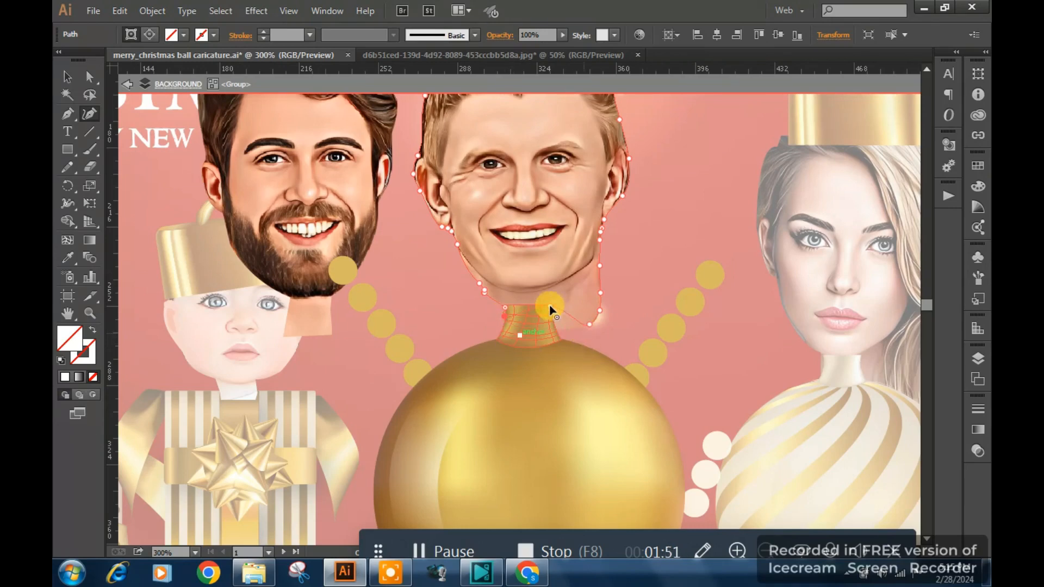
left_click(590, 325)
left_click(598, 309)
left_click_drag(602, 293, 587, 266)
left_click(556, 295)
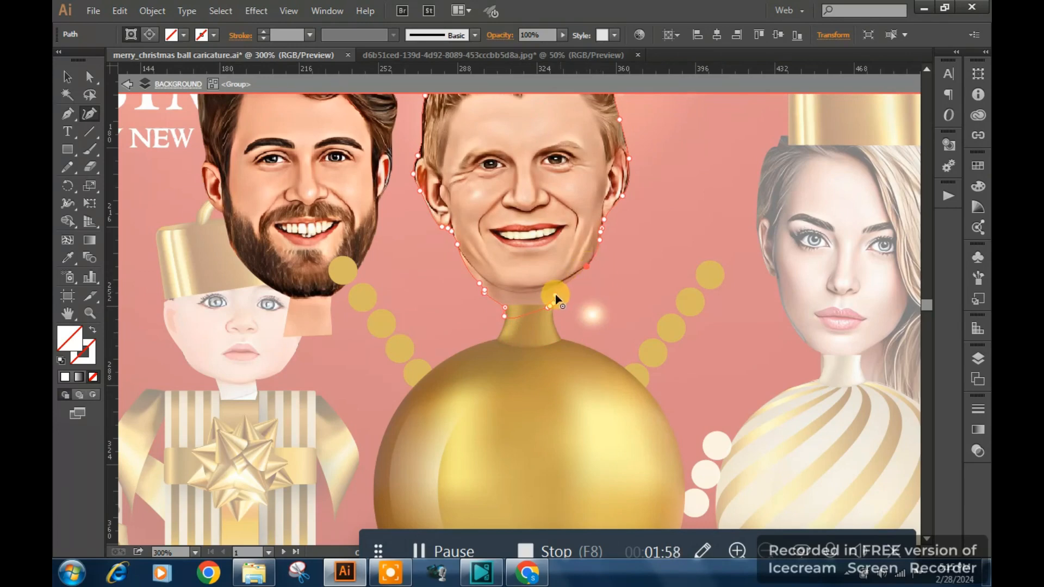
- Refine the clipping path's anchor points below the blond head's left jaw, where it meets the gold neck
left_click(483, 288)
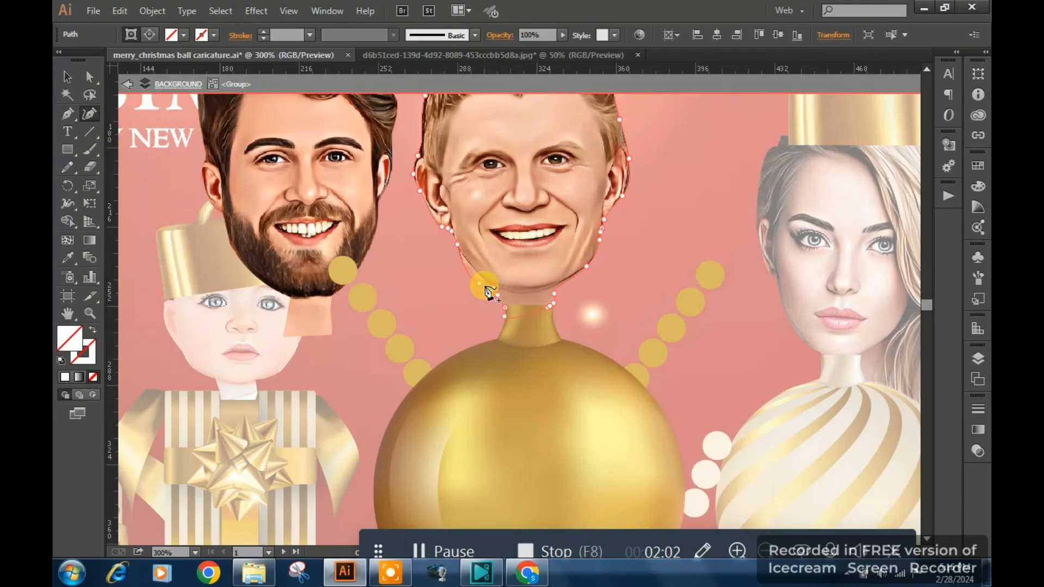
left_click(495, 296)
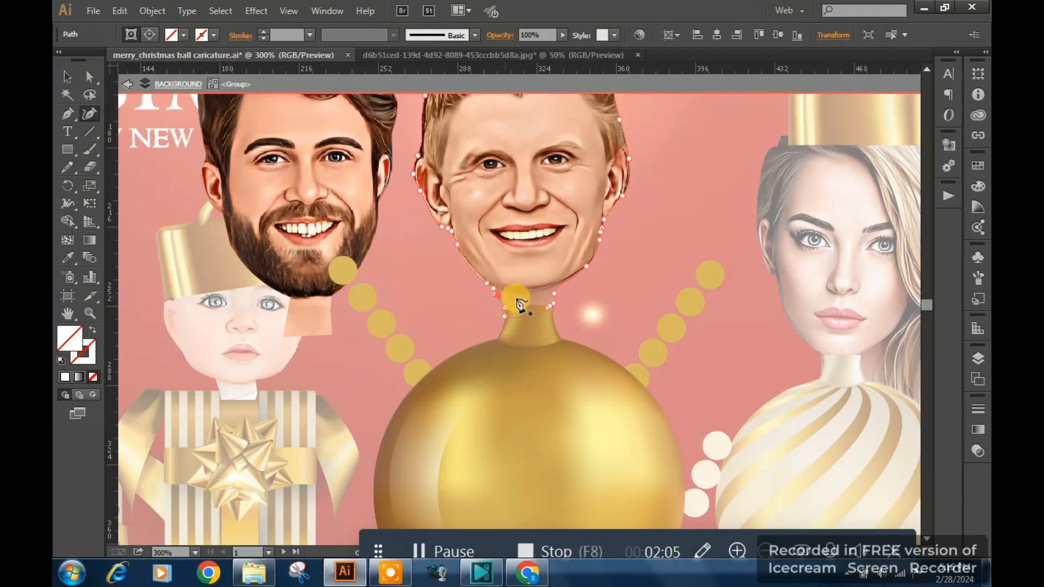
left_click(495, 294)
left_click(504, 316)
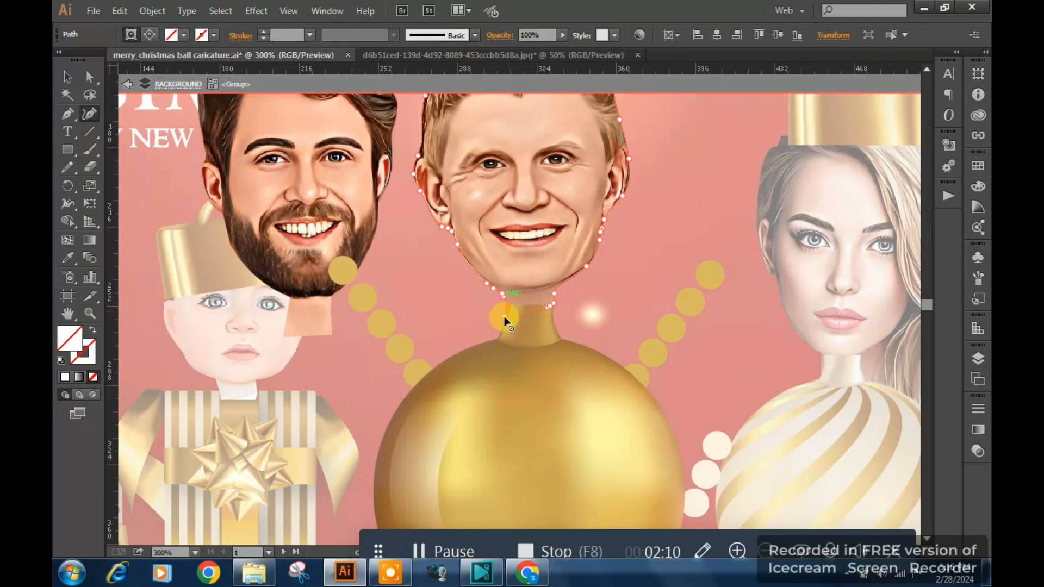
- Nudge the blond head down about 6 px onto the gold neck and exit isolation mode
left_click(77, 79)
left_click(339, 288)
left_click(519, 244)
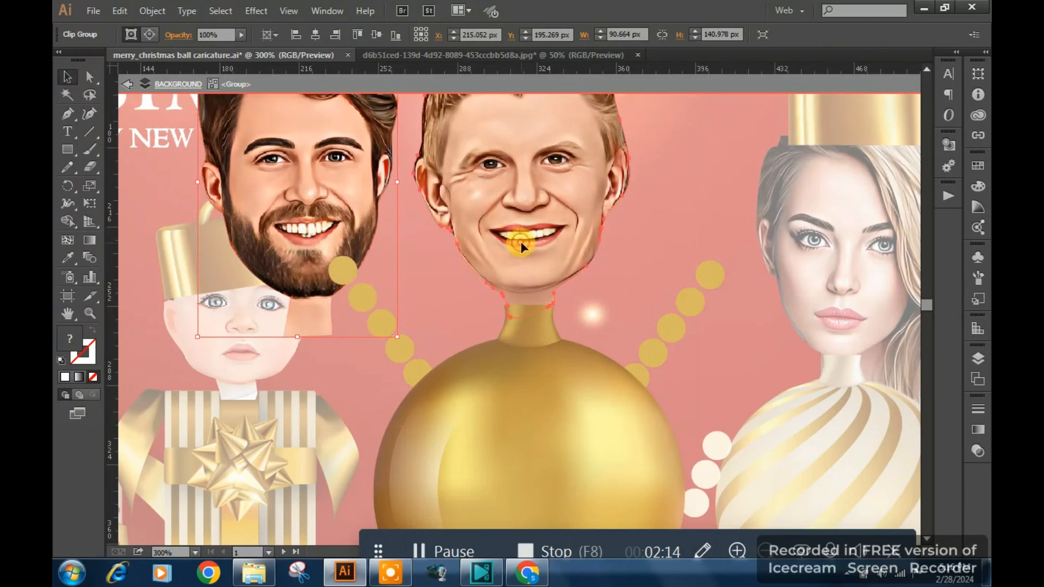
key("Down")
key("Down")
key("Down")
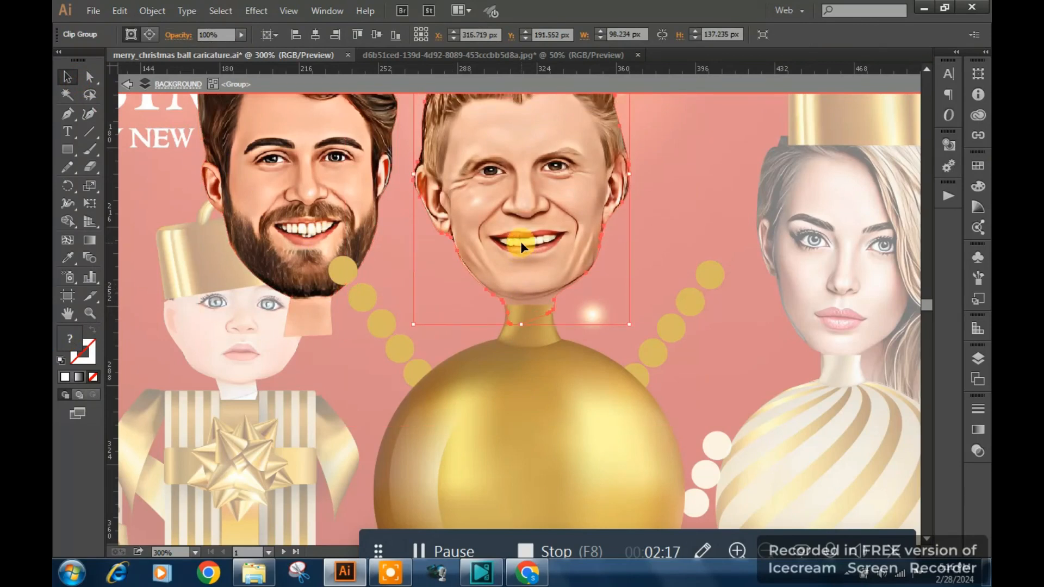
key("Down")
key("Down")
key("Down")
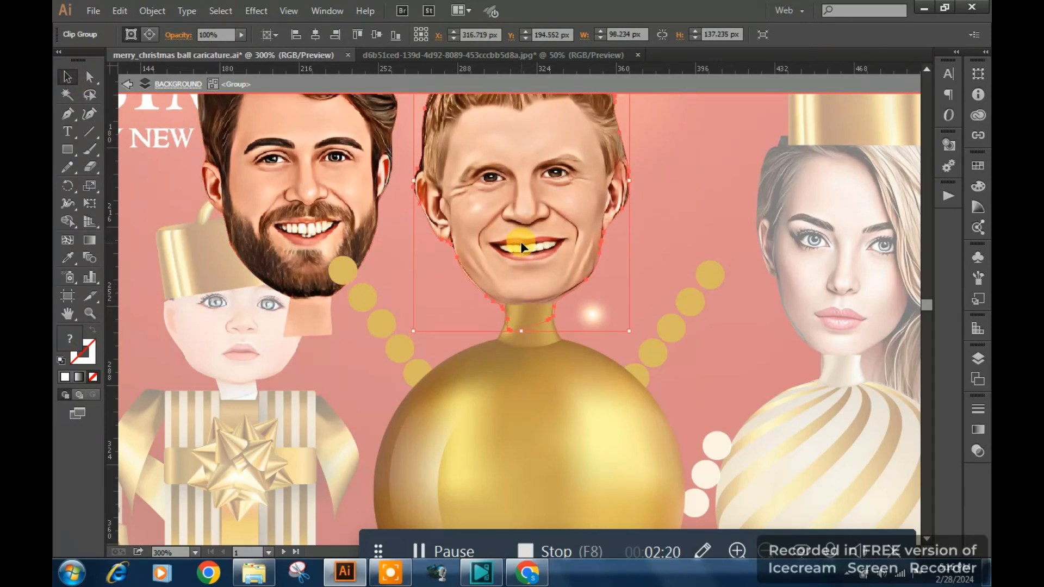
left_click_drag(592, 263, 604, 340)
left_click(673, 184)
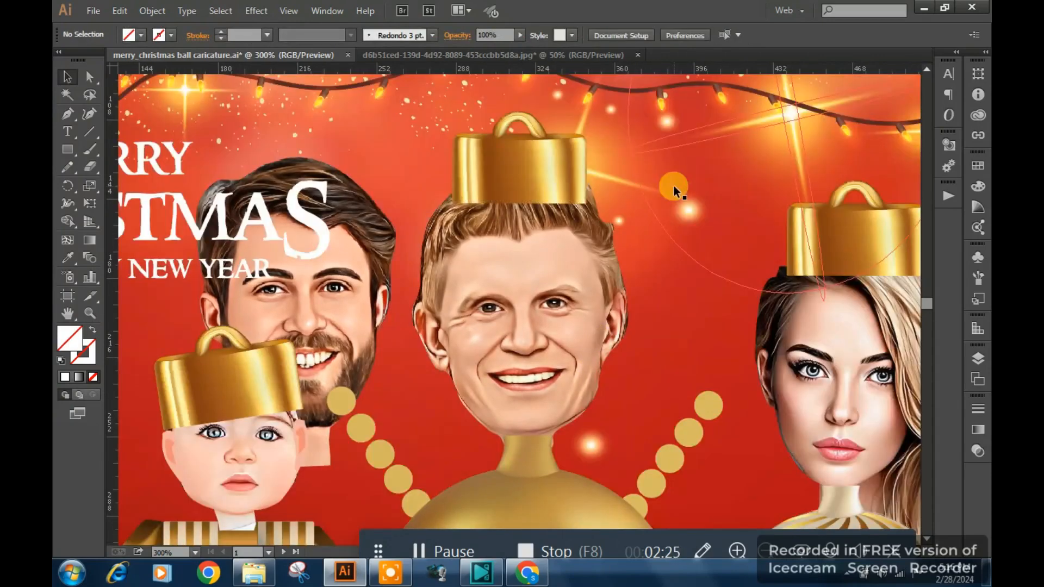
- Compare the blond head's placement on the upper card's gold ball figure with the finished family figures on the lower card
left_click(547, 302)
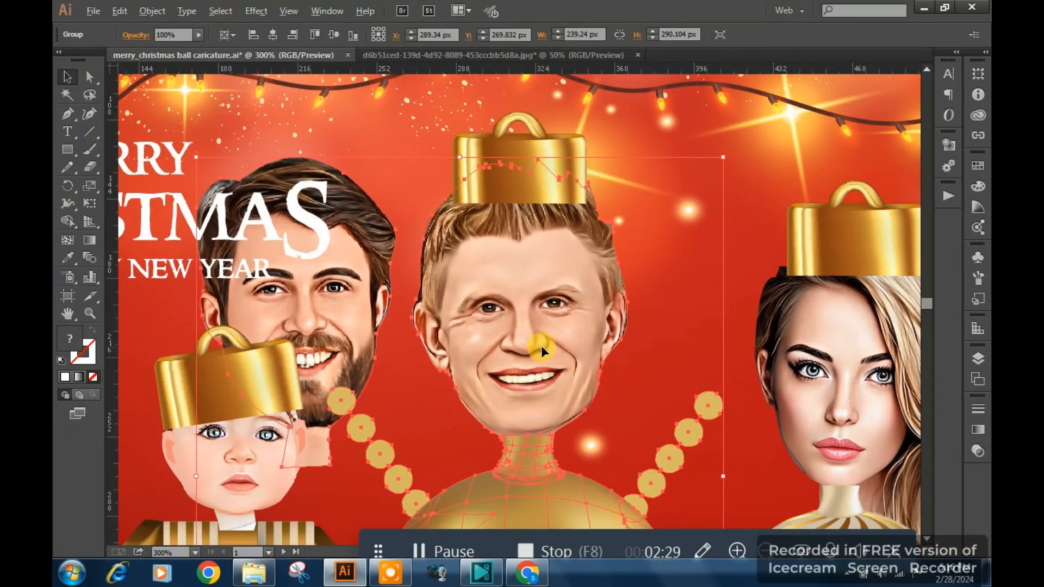
scroll(540, 344, "down", 1)
scroll(540, 345, "down", 1)
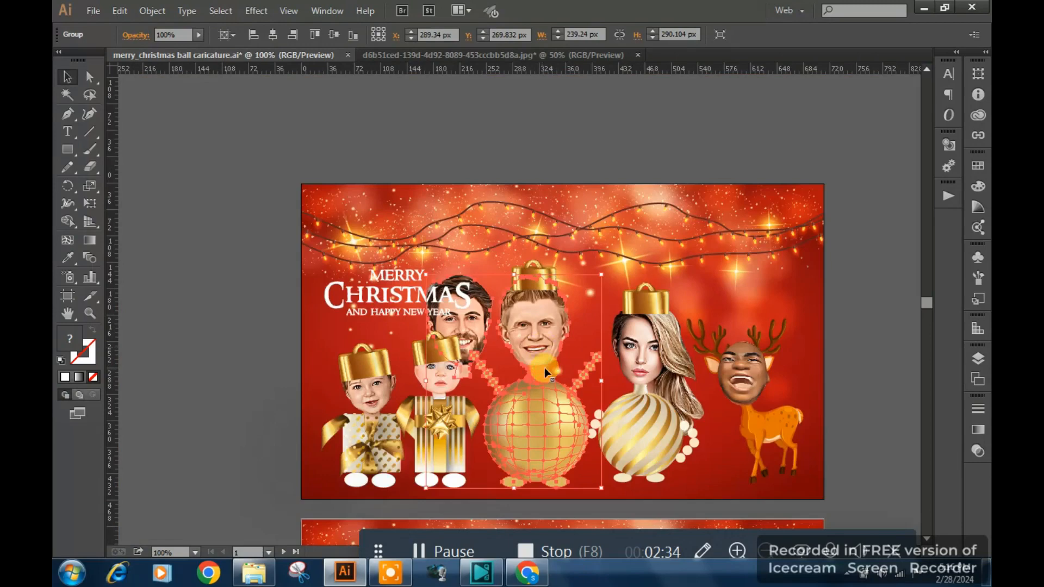
left_click_drag(544, 372, 558, 198)
left_click_drag(564, 359, 584, 261)
scroll(536, 363, "up", 3)
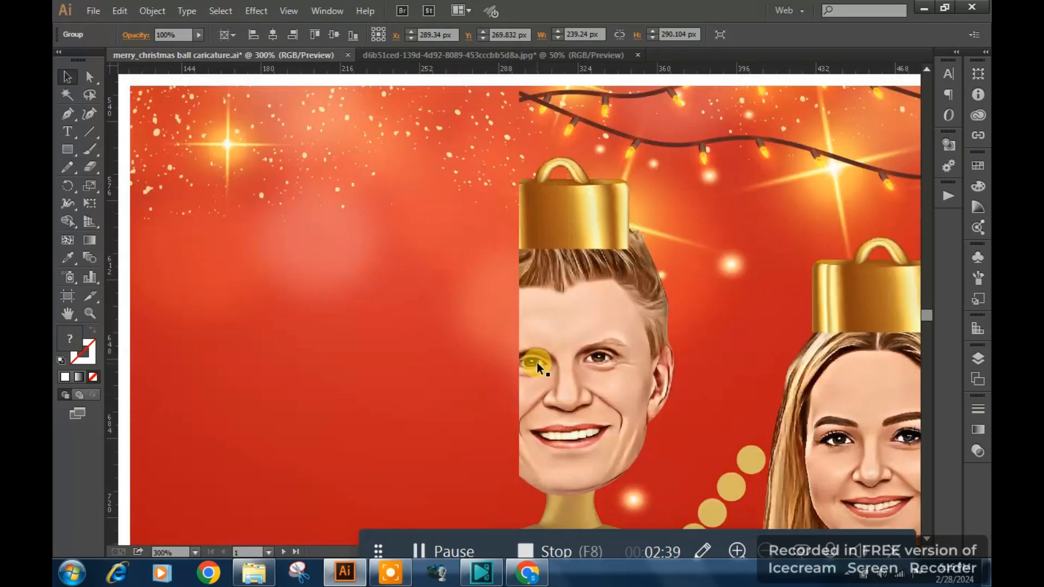
left_click_drag(595, 399, 589, 291)
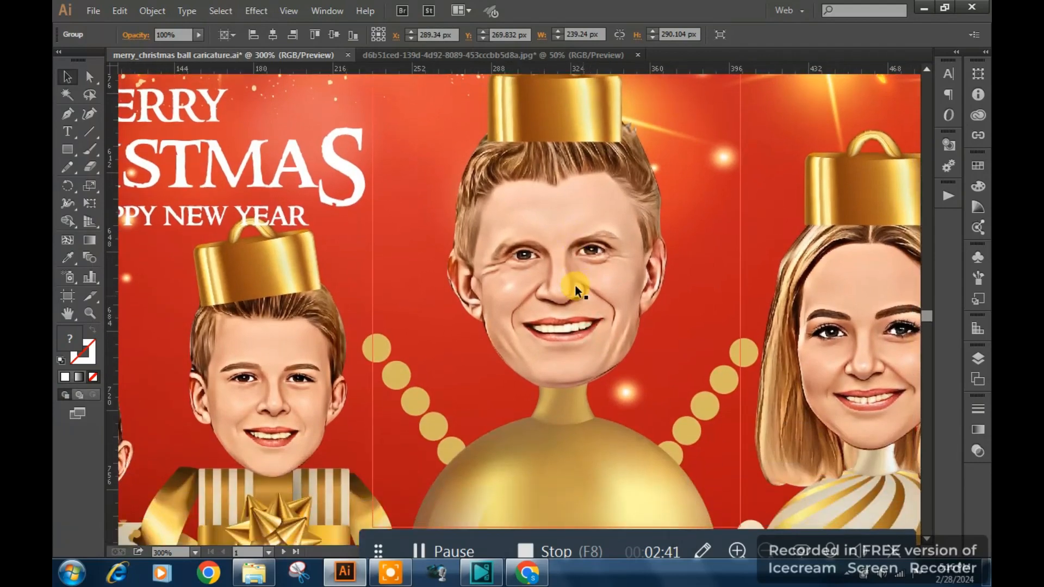
scroll(538, 367, "down", 1)
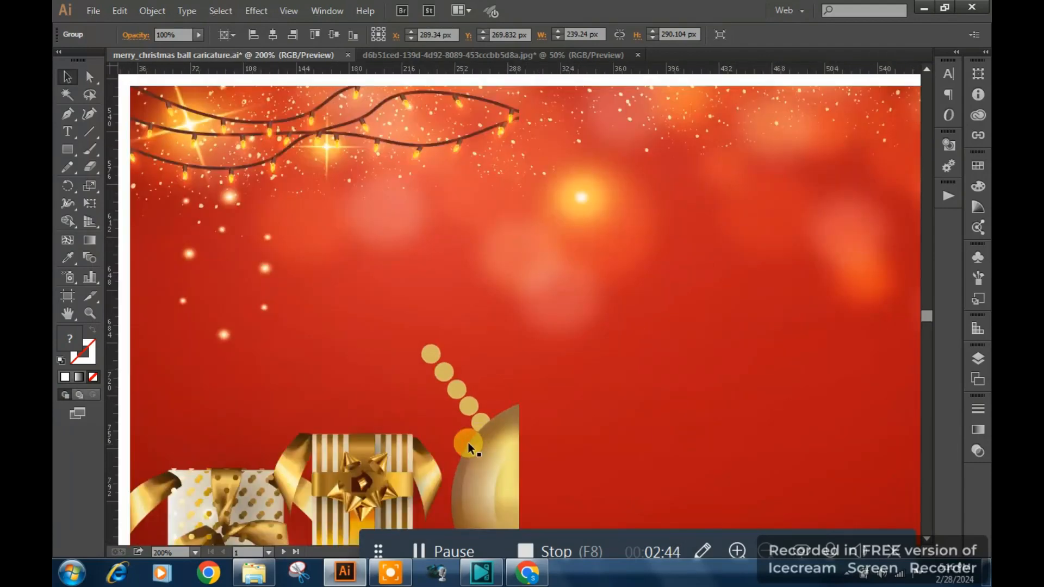
left_click(366, 407)
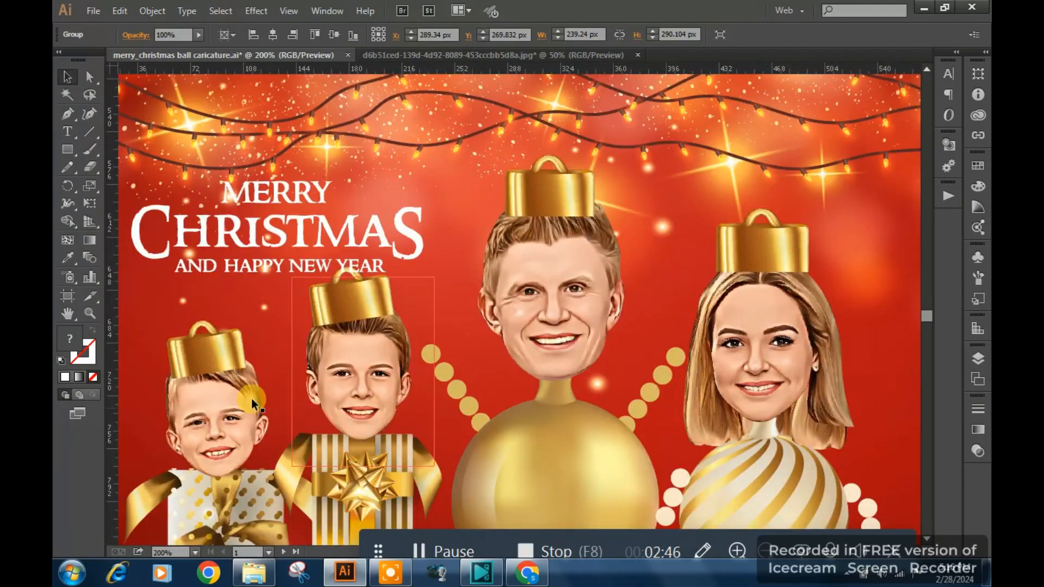
scroll(251, 398, "down", 3)
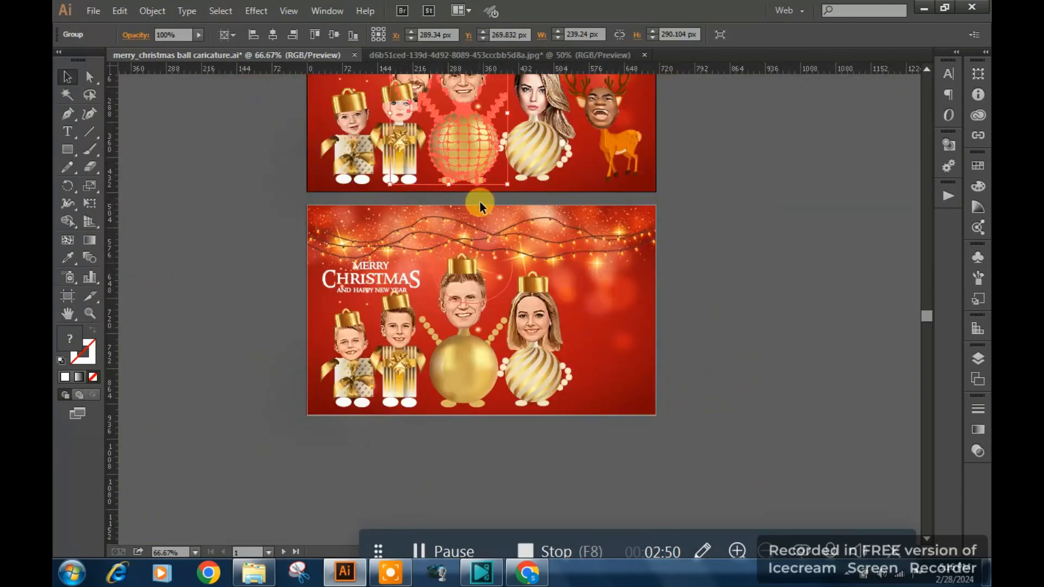
left_click_drag(477, 197, 484, 310)
left_click(260, 234)
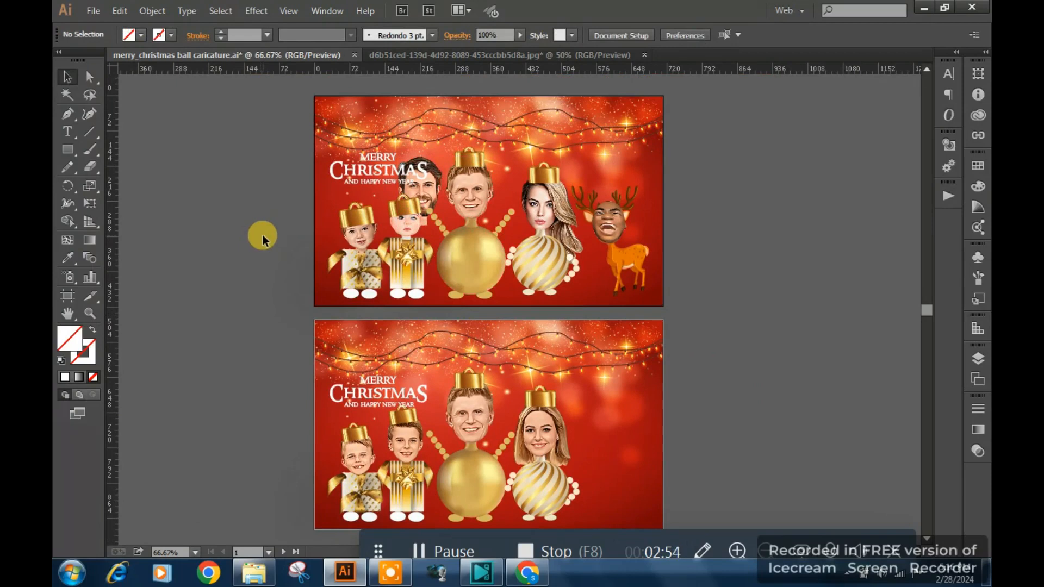
left_click(422, 185)
left_click(680, 147)
key("ctrl+z")
key("ctrl+z")
key("ctrl+z")
key("ctrl+shift+z")
key("ctrl+shift+z")
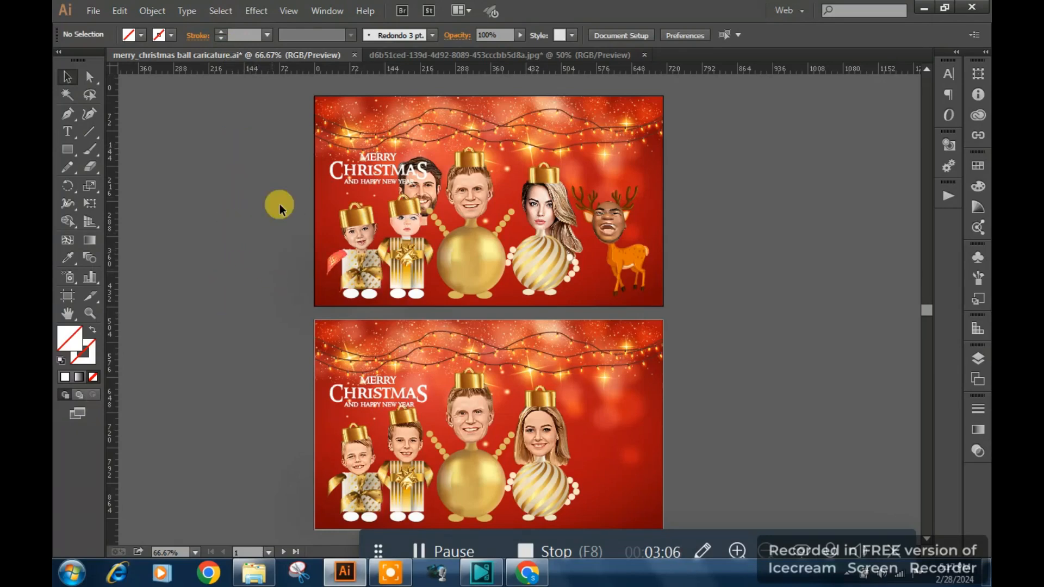